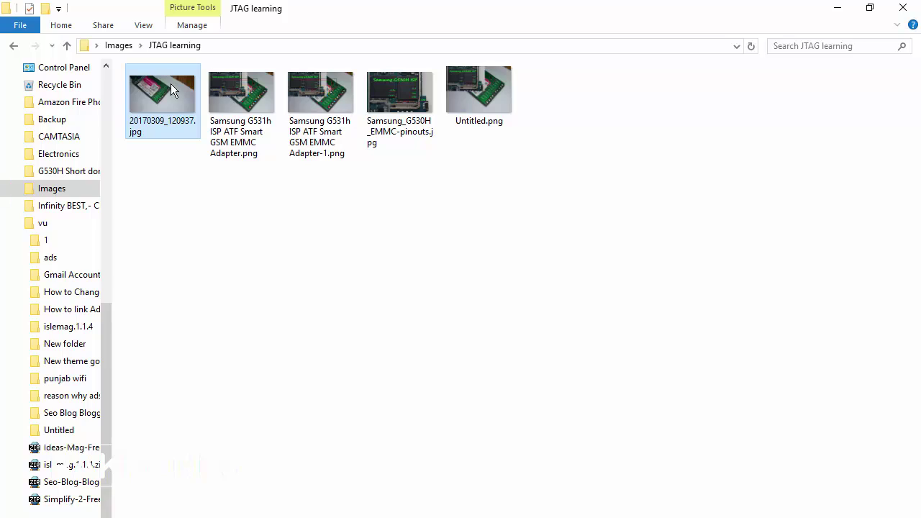
# Open 20170309_120937.jpg for editing in Paint so that the whole adapter board is in view.
pyautogui.rightClick(171, 84)
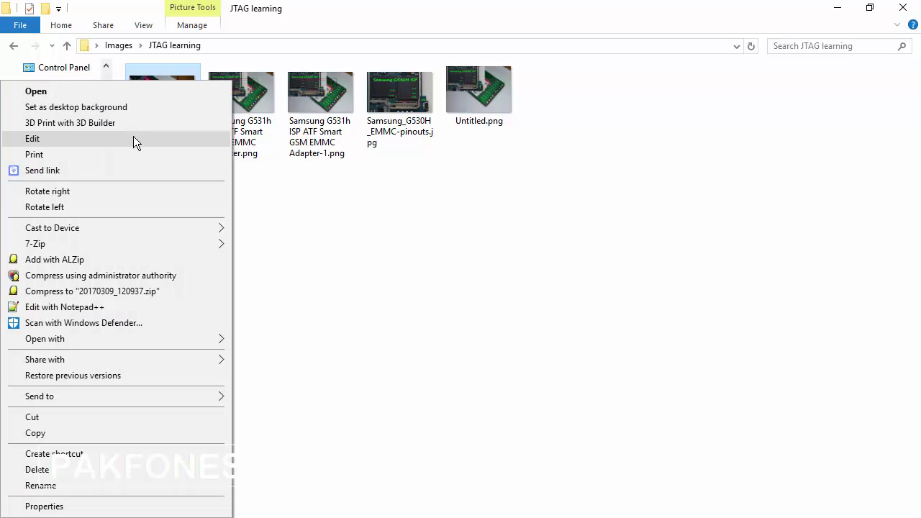
pyautogui.click(69, 138)
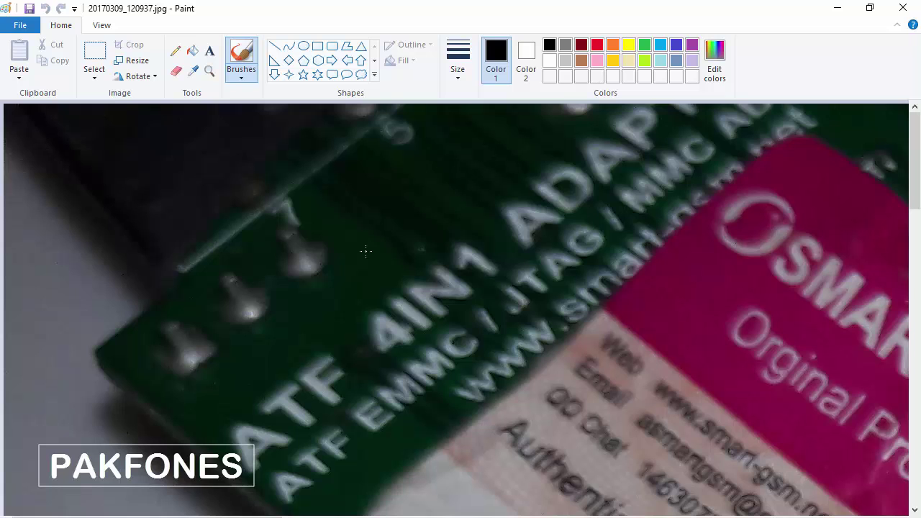
pyautogui.scroll(-1, 366, 250)
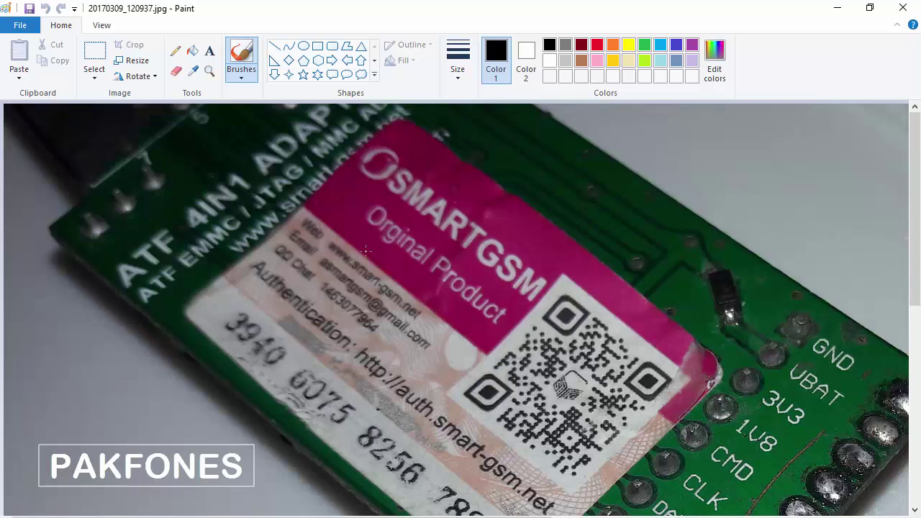
pyautogui.scroll(-1, 366, 250)
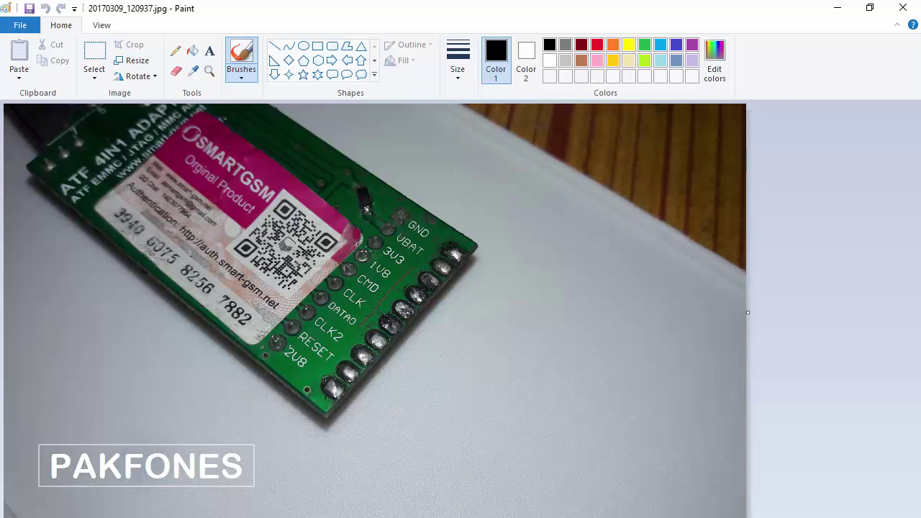
pyautogui.scroll(2, 364, 250)
pyautogui.scroll(-2, 366, 251)
# Cut a rectangular section around the green adapter board out of the photo.
pyautogui.click(94, 54)
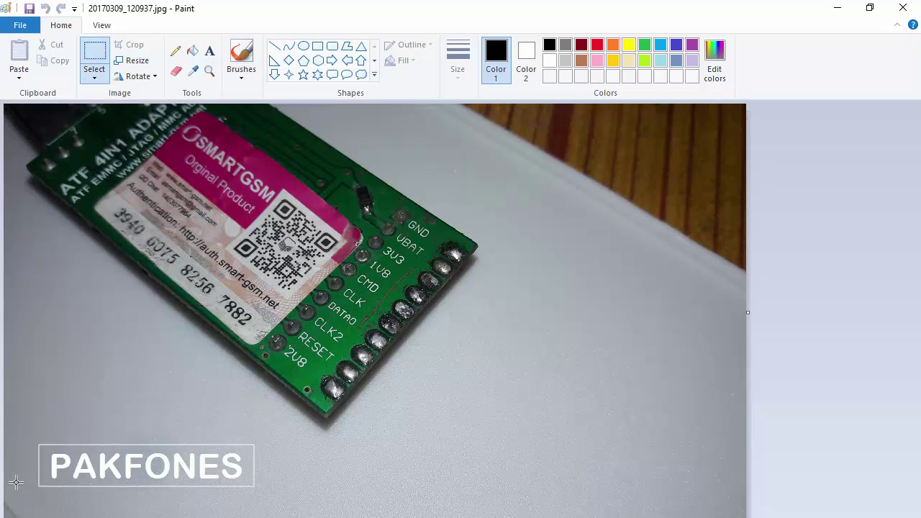
pyautogui.moveTo(11, 491); pyautogui.dragTo(590, 101)
pyautogui.rightClick(367, 170)
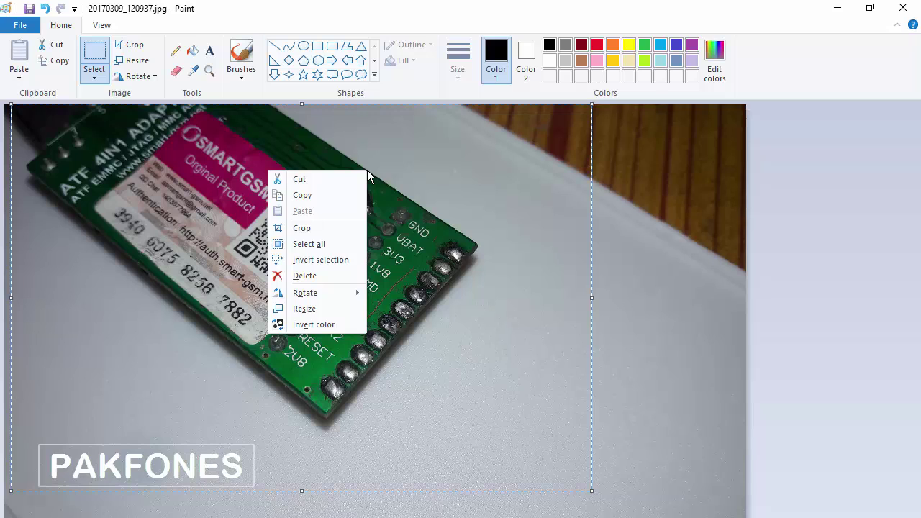
pyautogui.click(358, 177)
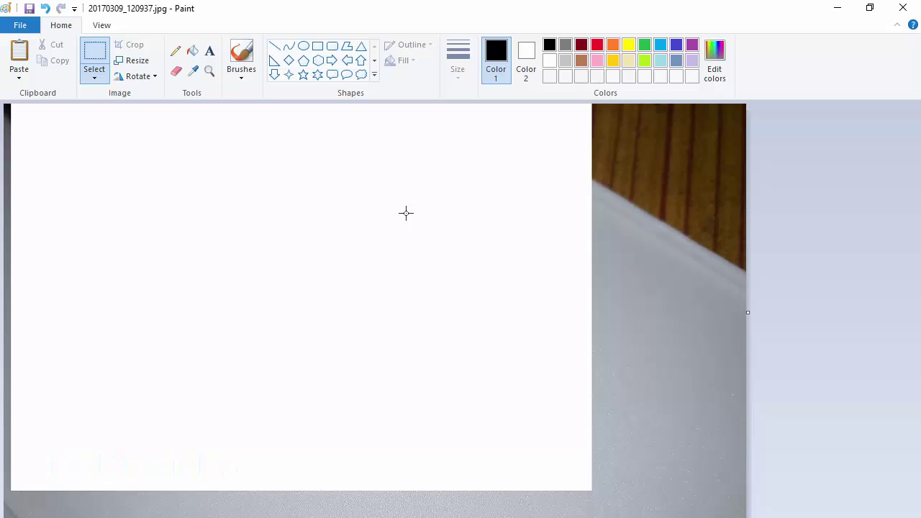
# Replace the leftover picture with the cut adapter section by clearing and shrinking the canvas before pasting it back.
pyautogui.hotkey('ctrl', 'a')
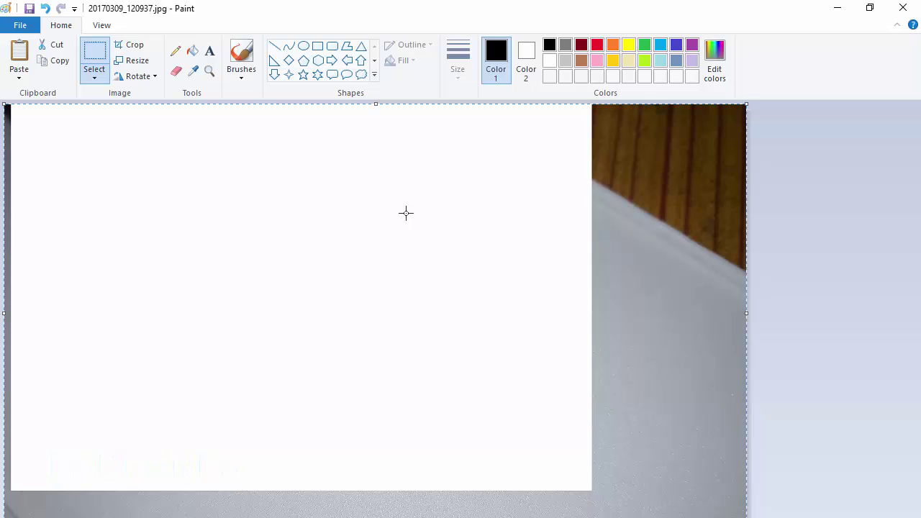
pyautogui.press('Delete')
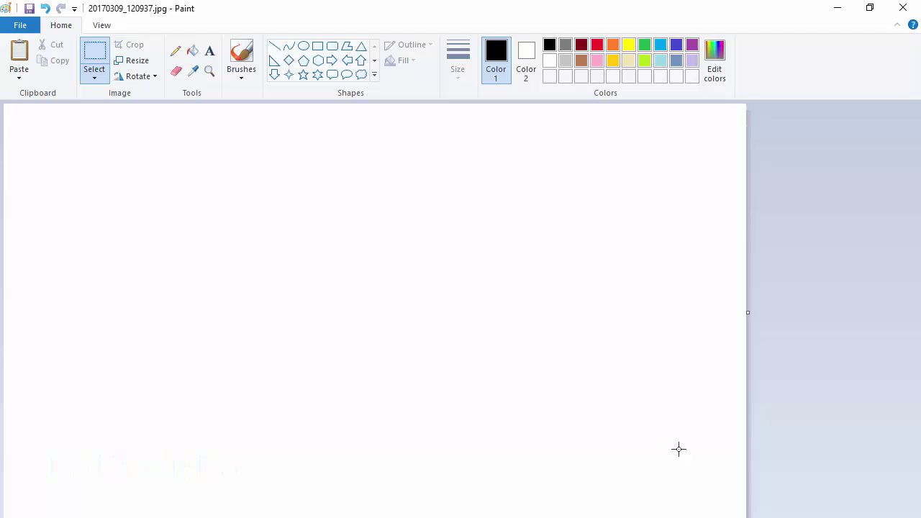
pyautogui.moveTo(743, 517); pyautogui.dragTo(117, 159)
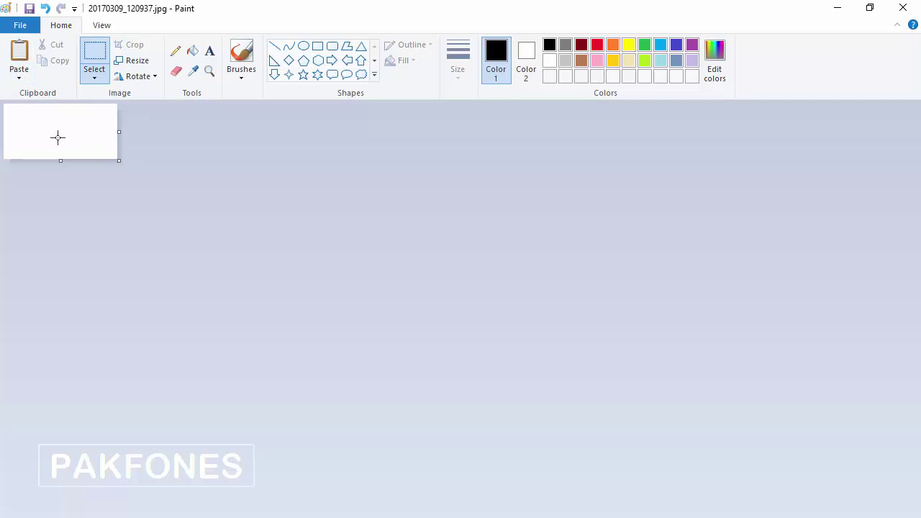
pyautogui.hotkey('ctrl', 'v')
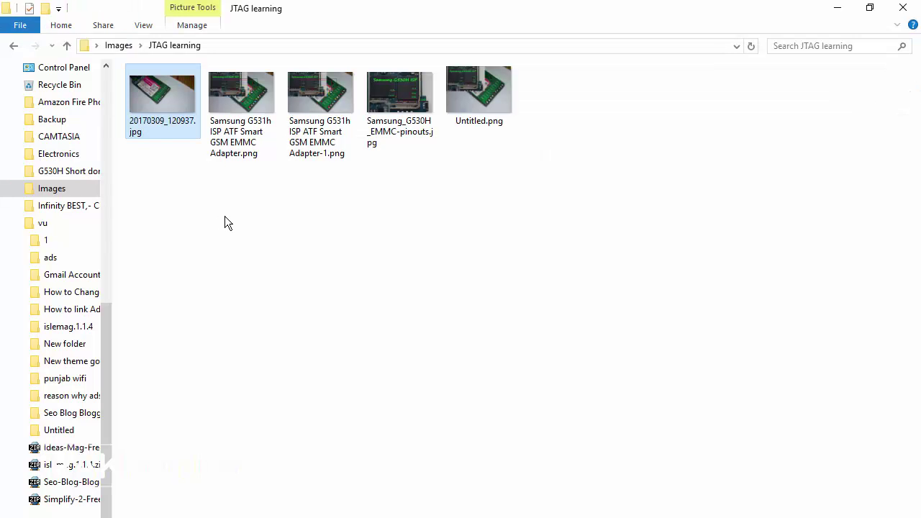
# Open Samsung_G530H_EMMC-pinouts.jpg from the JTAG learning folder for editing and copy the whole image.
pyautogui.click(295, 292)
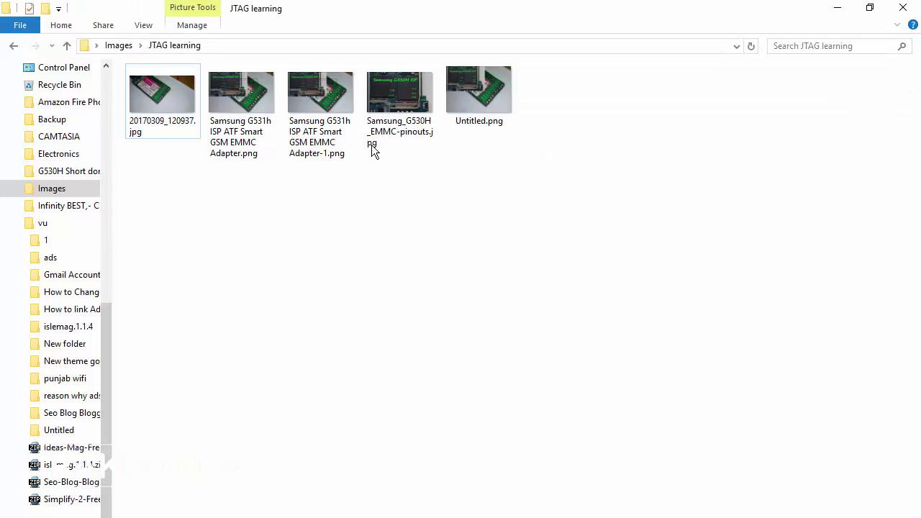
pyautogui.rightClick(392, 98)
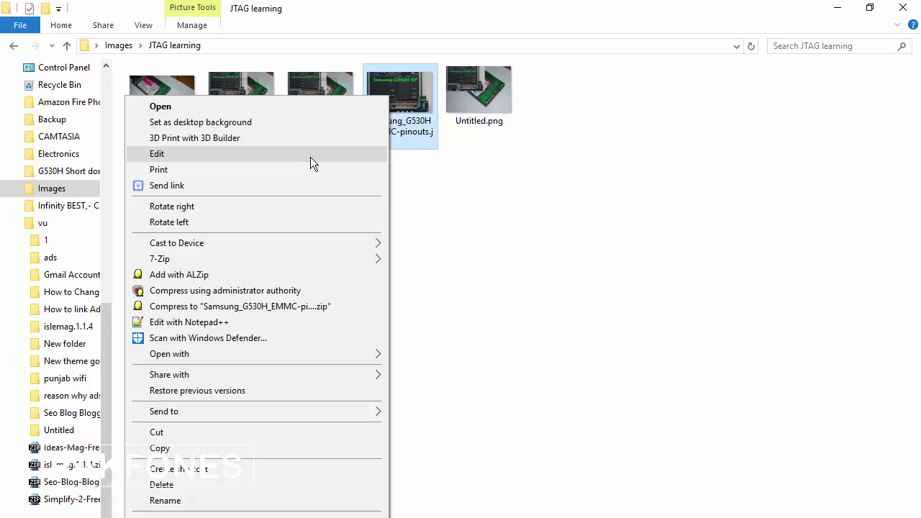
pyautogui.click(260, 154)
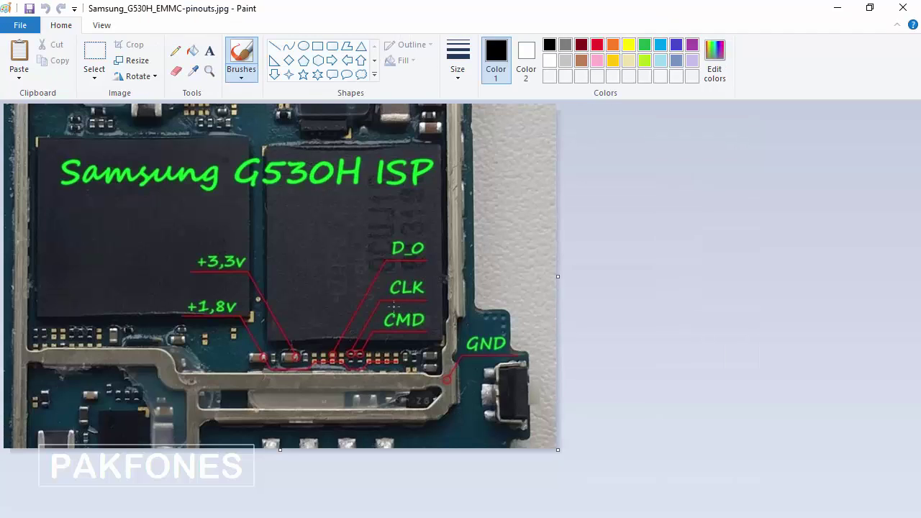
pyautogui.hotkey('ctrl', 'a')
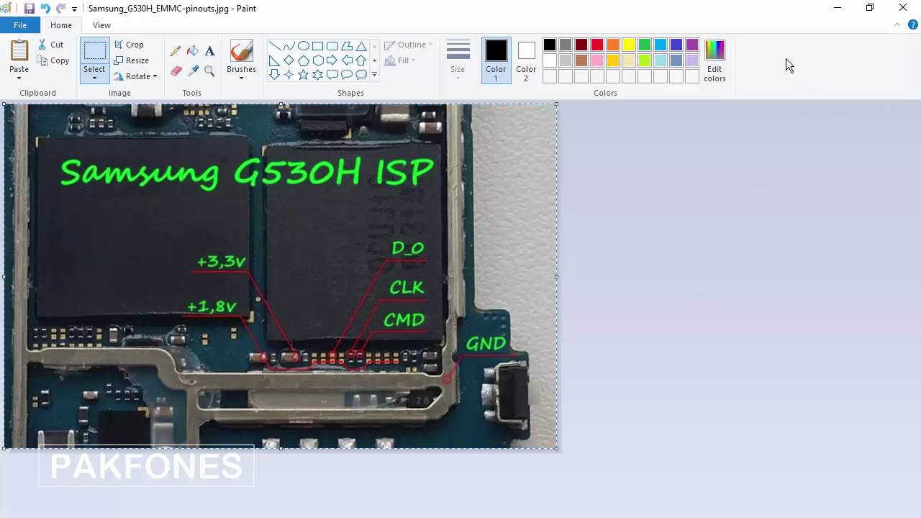
pyautogui.click(837, 7)
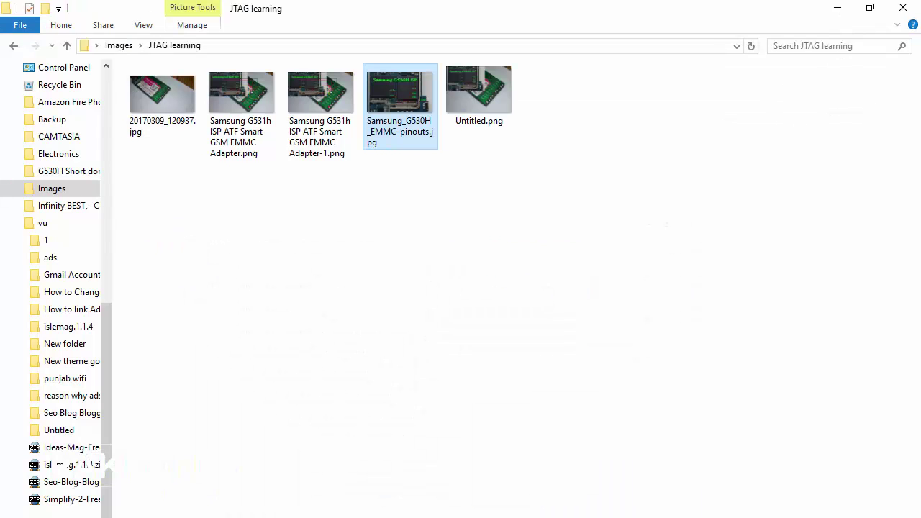
# Return to the adapter photo in Paint and paste the copied Samsung G530H pinout image onto it.
pyautogui.click(317, 428)
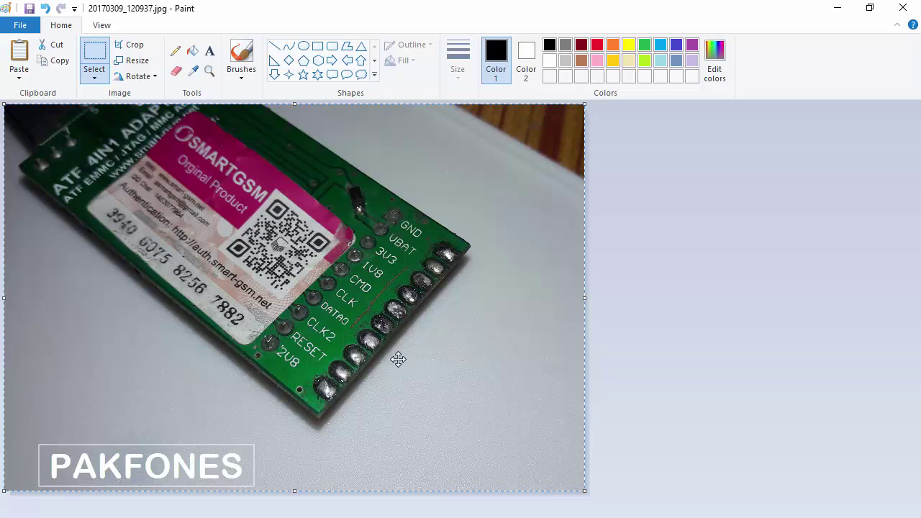
pyautogui.click(634, 350)
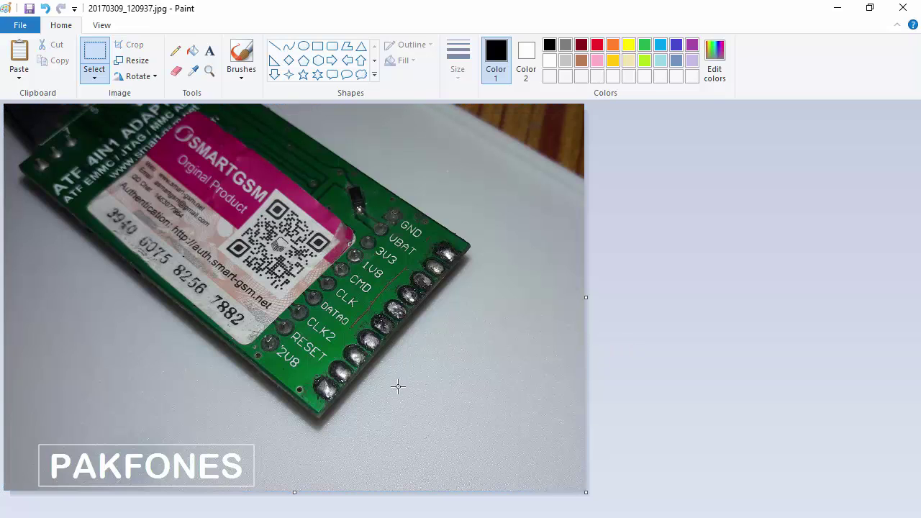
pyautogui.click(20, 62)
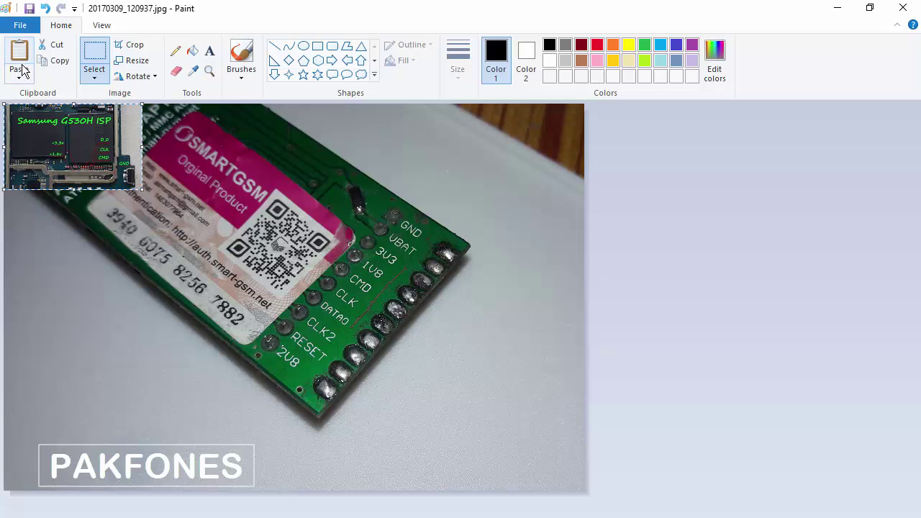
pyautogui.moveTo(72, 145)
pyautogui.mouseDown()
pyautogui.moveTo(90, 180)
pyautogui.moveTo(73, 146)
pyautogui.mouseUp()
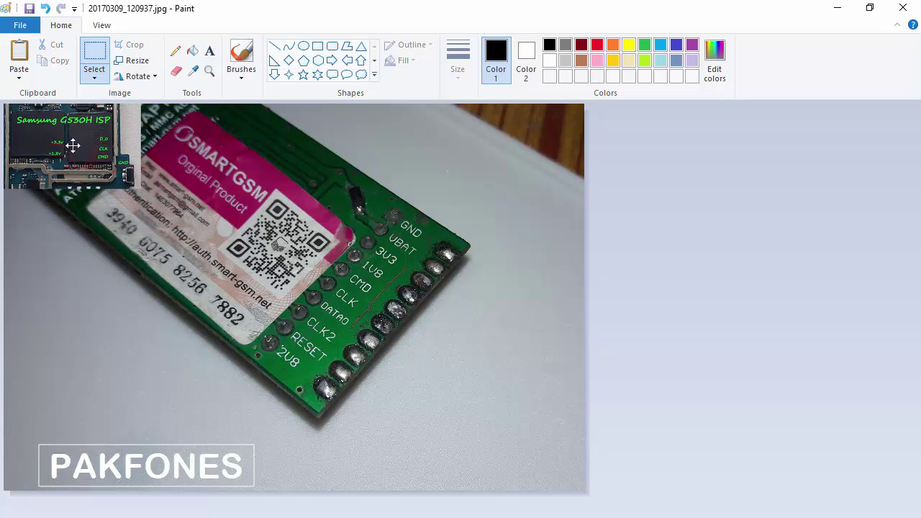
# Enlarge the pasted pinout image to about half the photo's width, leaving the adapter's pin labels uncovered.
pyautogui.moveTo(115, 188); pyautogui.dragTo(249, 297)
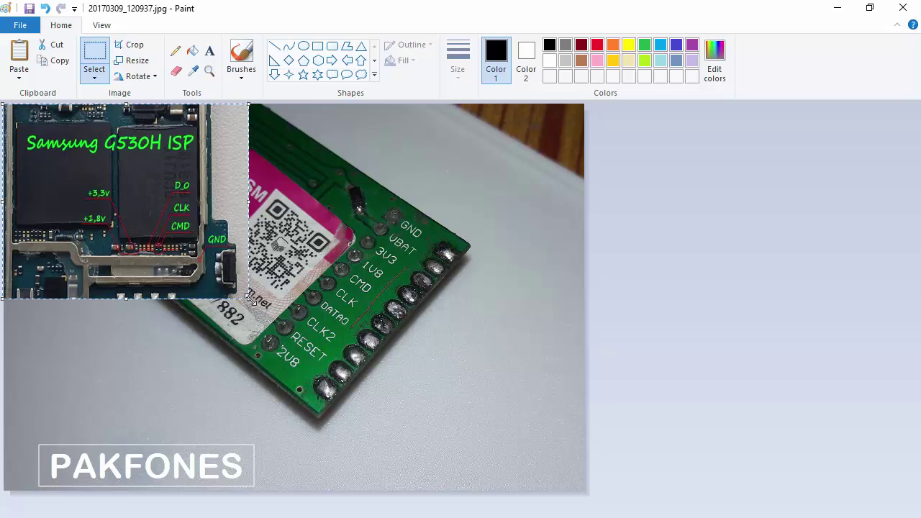
pyautogui.moveTo(248, 298); pyautogui.dragTo(298, 304)
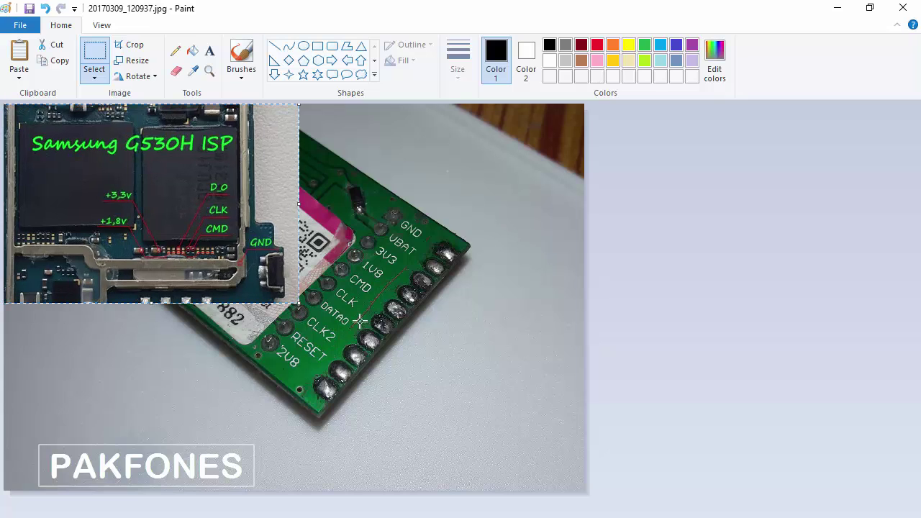
pyautogui.click(202, 401)
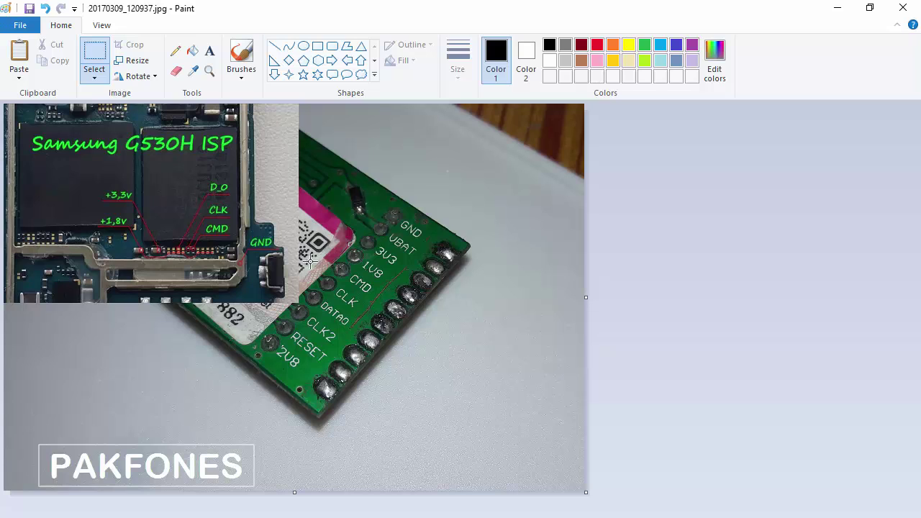
# Draw light blue connecting lines from the D_O label across to the adapter and down to the DATA0 pad.
pyautogui.click(660, 45)
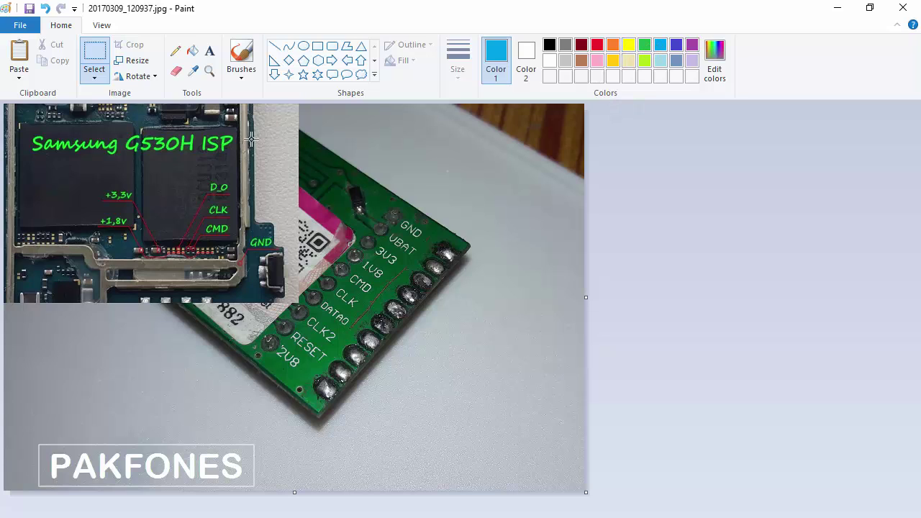
pyautogui.click(275, 46)
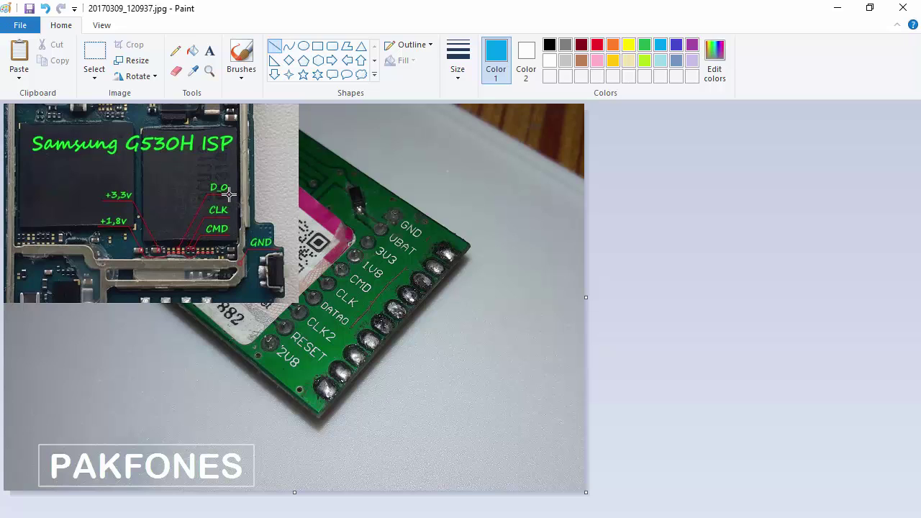
pyautogui.moveTo(229, 193); pyautogui.dragTo(310, 195)
pyautogui.moveTo(311, 194)
pyautogui.mouseDown()
pyautogui.moveTo(308, 217)
pyautogui.moveTo(308, 181)
pyautogui.moveTo(288, 179)
pyautogui.moveTo(293, 197)
pyautogui.moveTo(309, 194)
pyautogui.moveTo(309, 242)
pyautogui.moveTo(313, 193)
pyautogui.mouseUp()
pyautogui.moveTo(303, 194); pyautogui.dragTo(309, 193)
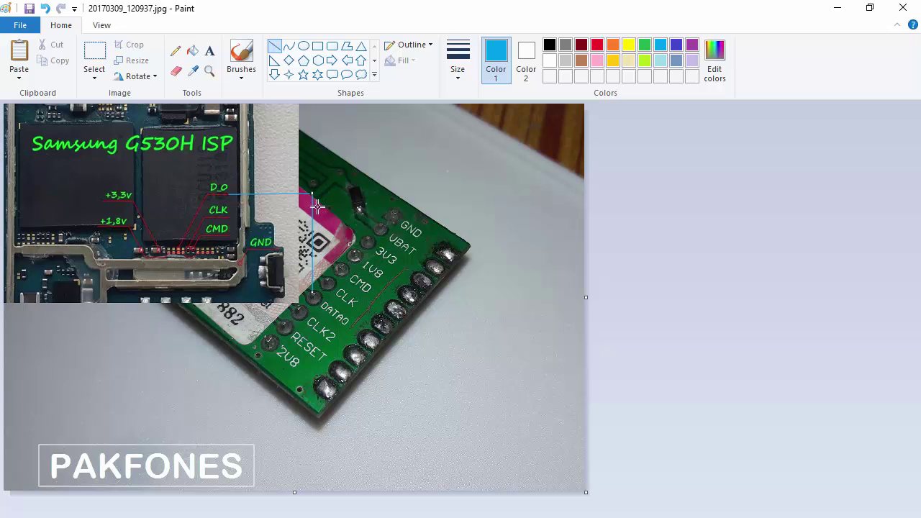
# Undo both light blue lines between the D_O label and the DATA0 pad.
pyautogui.scroll(1, 319, 193)
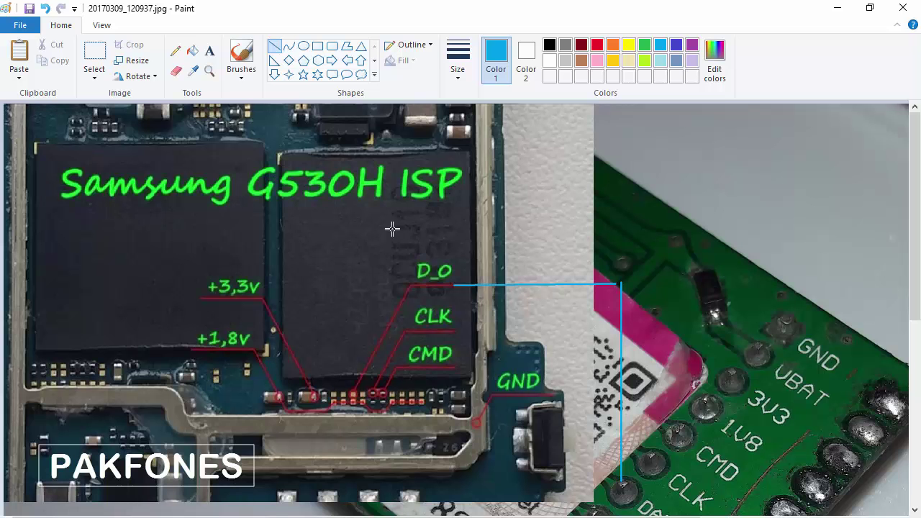
pyautogui.moveTo(916, 280); pyautogui.dragTo(918, 308)
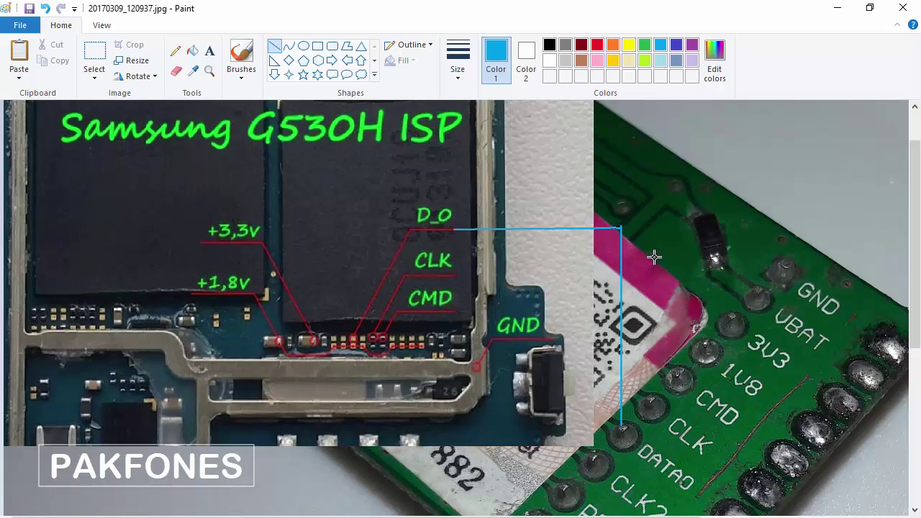
pyautogui.scroll(-3, 646, 257)
pyautogui.scroll(3, 647, 258)
pyautogui.scroll(1, 626, 219)
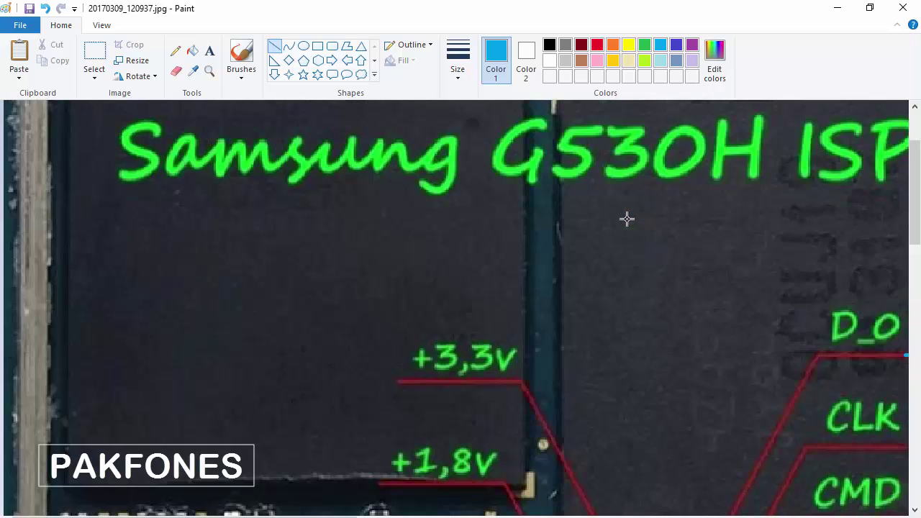
pyautogui.scroll(-1, 627, 219)
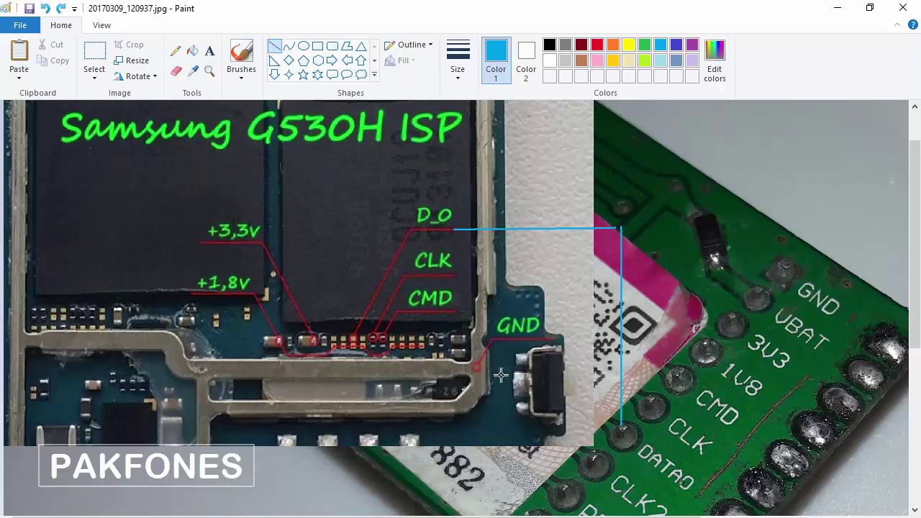
pyautogui.hotkey('ctrl', 'z')
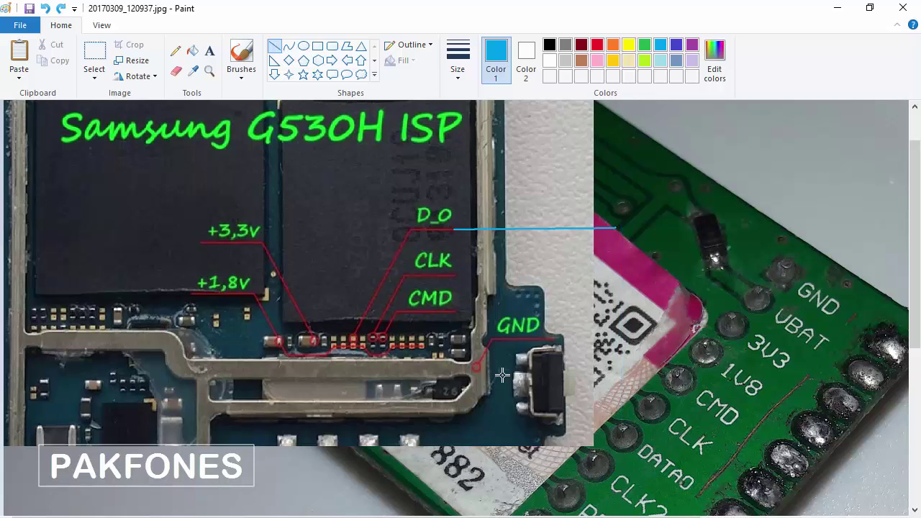
pyautogui.hotkey('ctrl', 'z')
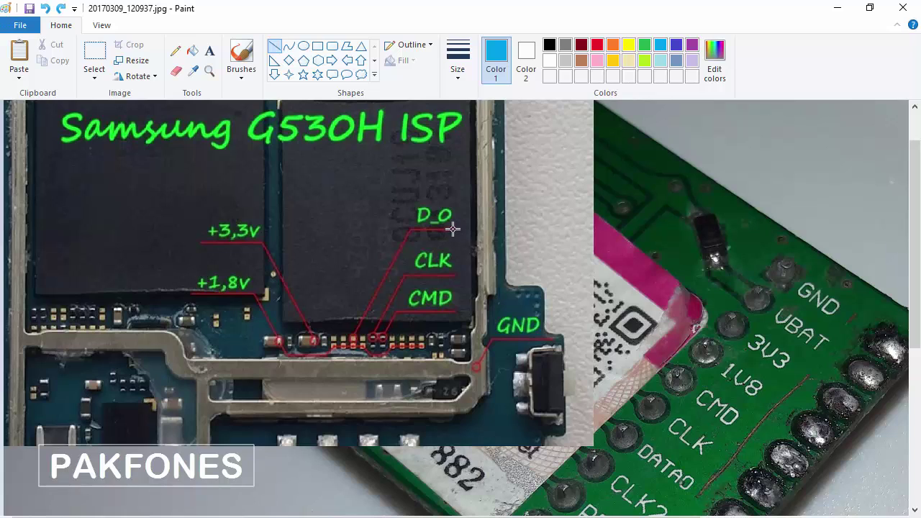
# Redraw the light blue connection from the D_O label straight across and down to the DATA0 pad.
pyautogui.moveTo(452, 229); pyautogui.dragTo(602, 229)
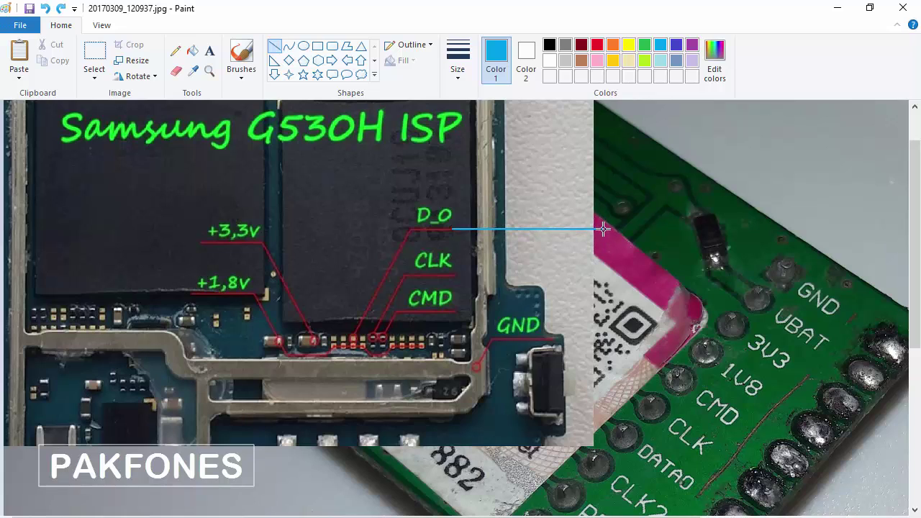
pyautogui.moveTo(604, 229); pyautogui.dragTo(611, 229)
pyautogui.moveTo(611, 229); pyautogui.dragTo(611, 229)
pyautogui.click(625, 295)
pyautogui.moveTo(611, 229); pyautogui.dragTo(619, 431)
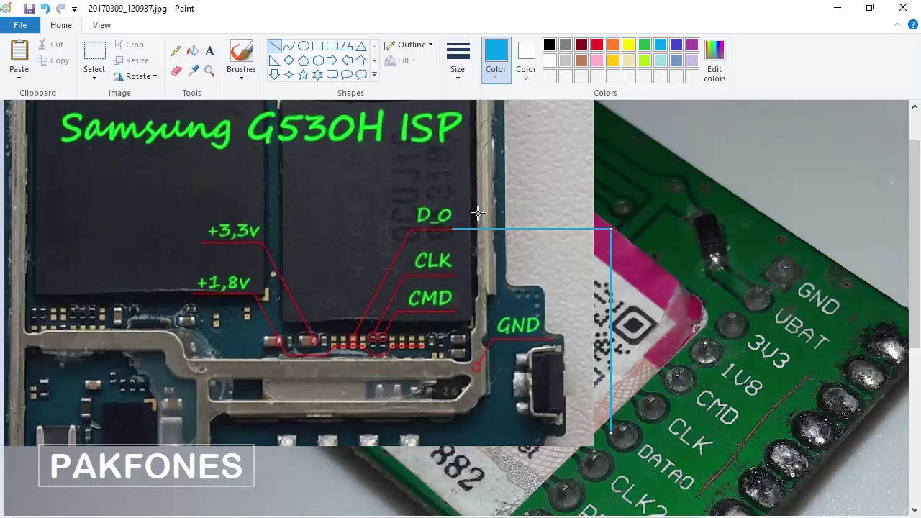
pyautogui.click(459, 64)
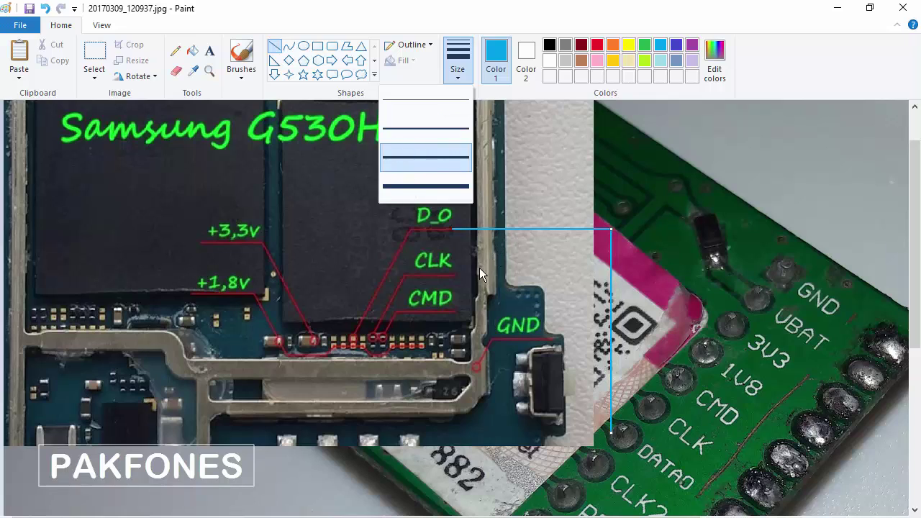
pyautogui.click(629, 46)
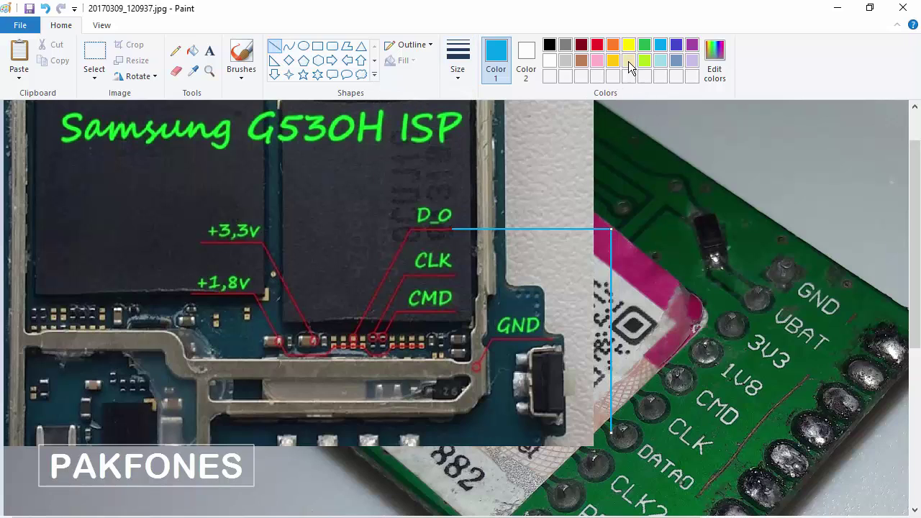
pyautogui.click(630, 46)
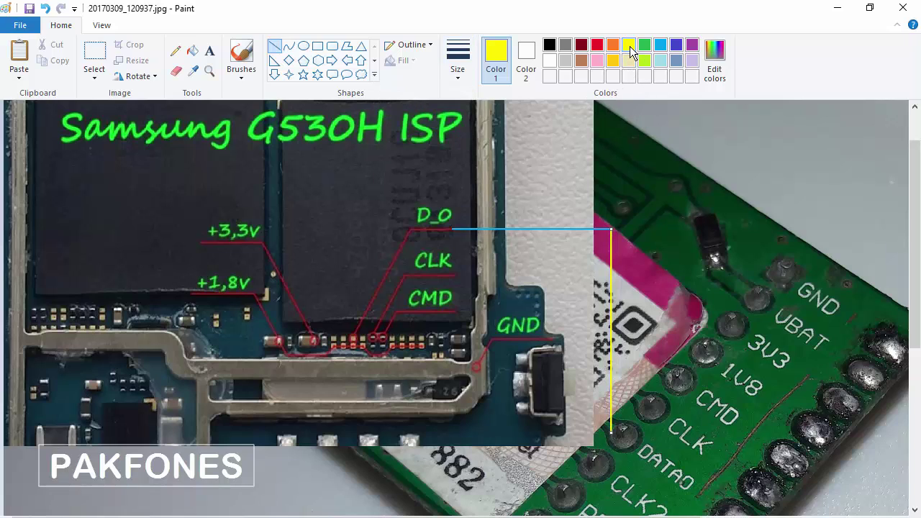
pyautogui.hotkey('ctrl', 'z')
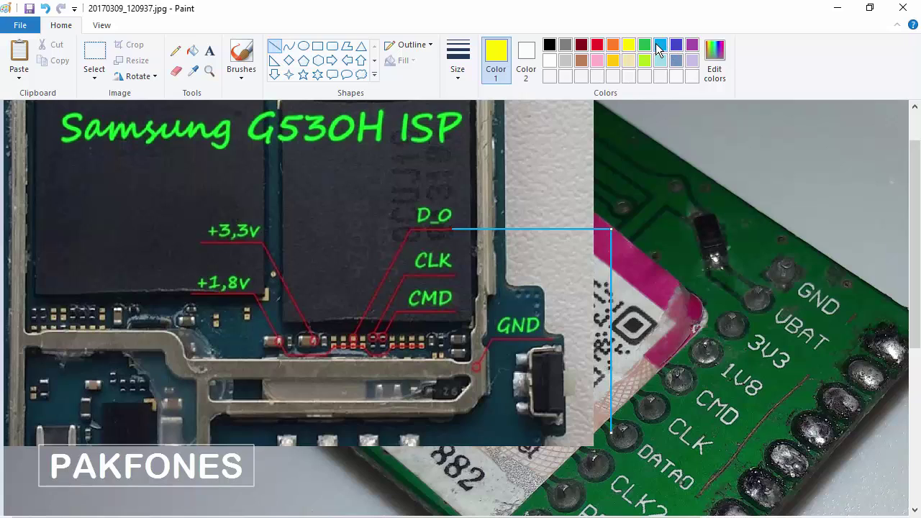
pyautogui.click(661, 47)
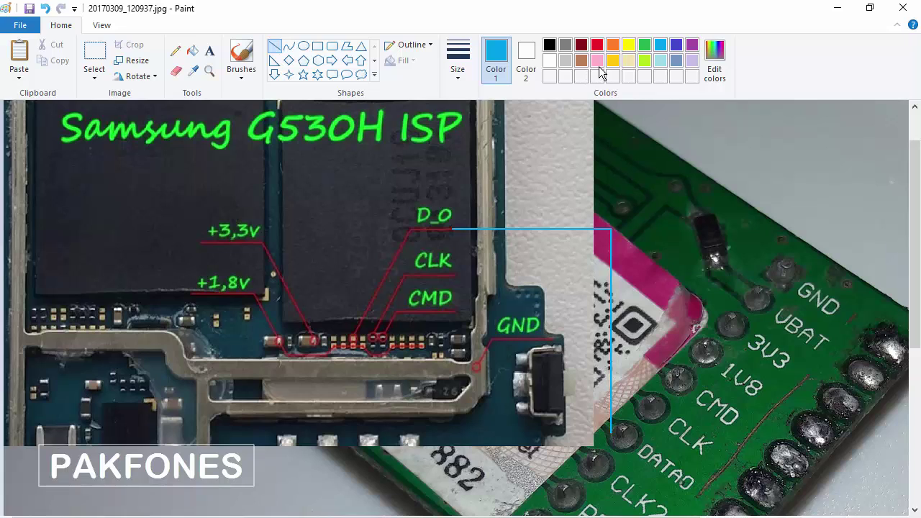
# Draw an orange connection from the adapter's CLK pad straight up and across to the CLK label's line.
pyautogui.click(628, 43)
pyautogui.click(612, 45)
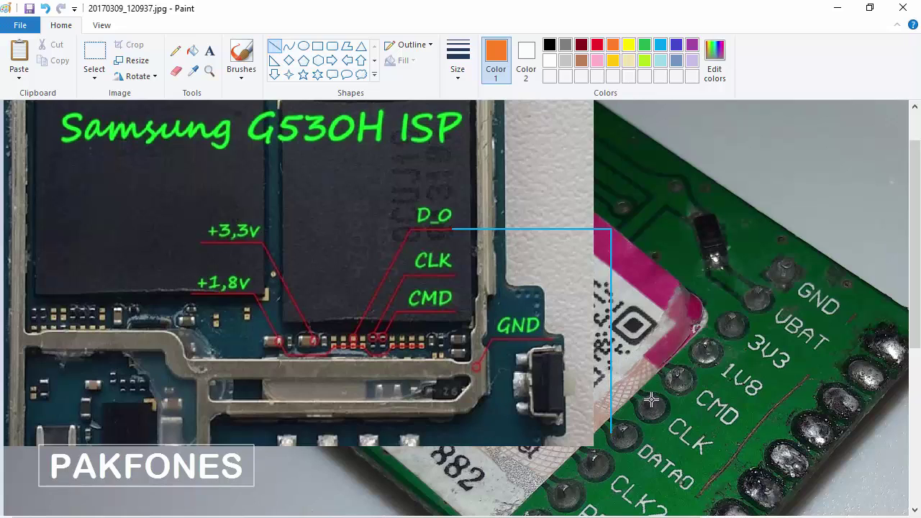
pyautogui.moveTo(651, 399); pyautogui.dragTo(653, 281)
pyautogui.moveTo(653, 281); pyautogui.dragTo(650, 283)
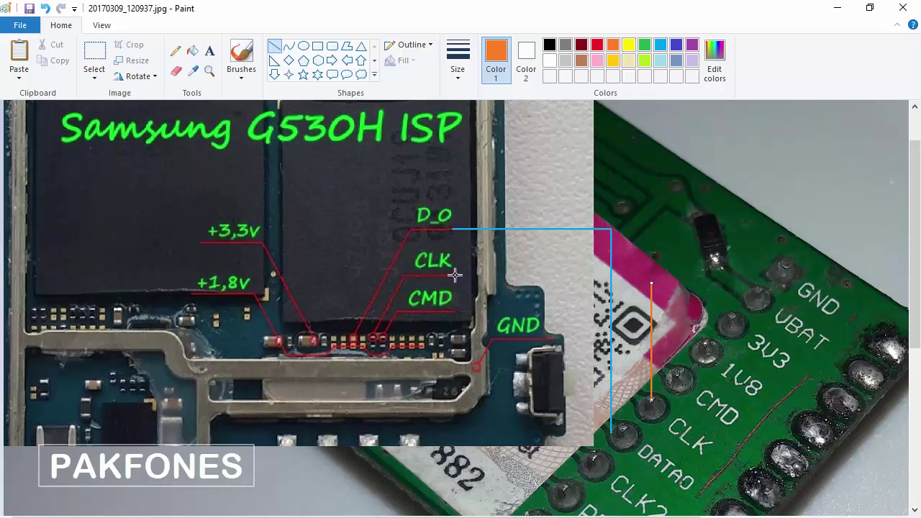
pyautogui.moveTo(455, 274); pyautogui.dragTo(653, 278)
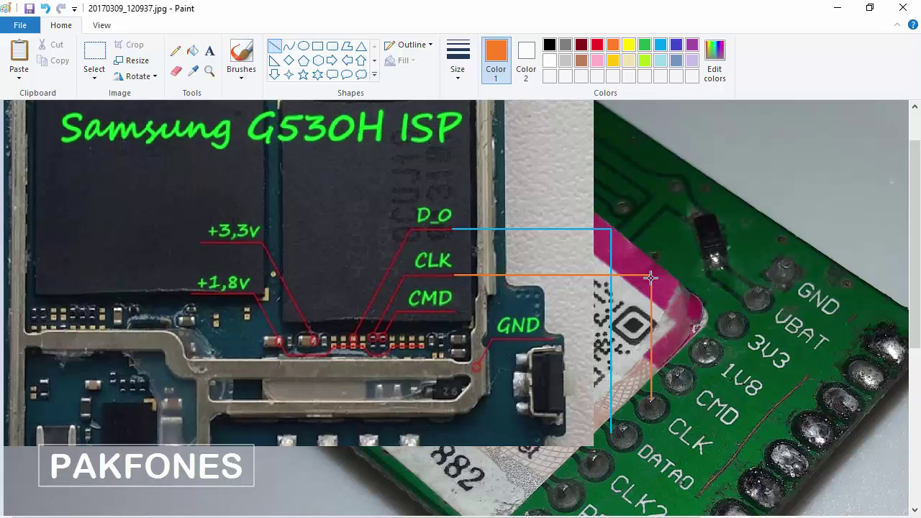
pyautogui.moveTo(651, 277); pyautogui.dragTo(651, 277)
pyautogui.click(649, 282)
# Draw a yellow connection from the CMD label's line straight across and down to the adapter's CMD pad.
pyautogui.click(644, 46)
pyautogui.click(628, 45)
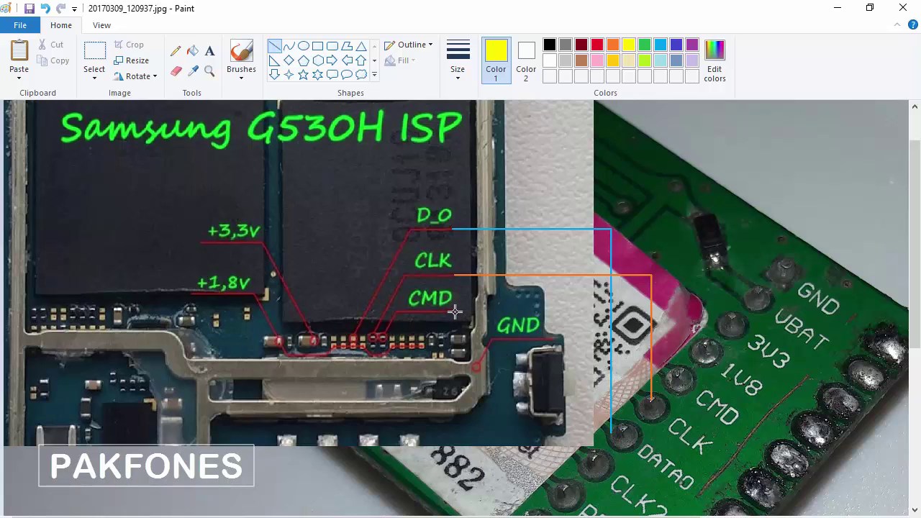
pyautogui.moveTo(458, 312)
pyautogui.mouseDown()
pyautogui.moveTo(658, 323)
pyautogui.moveTo(670, 311)
pyautogui.mouseUp()
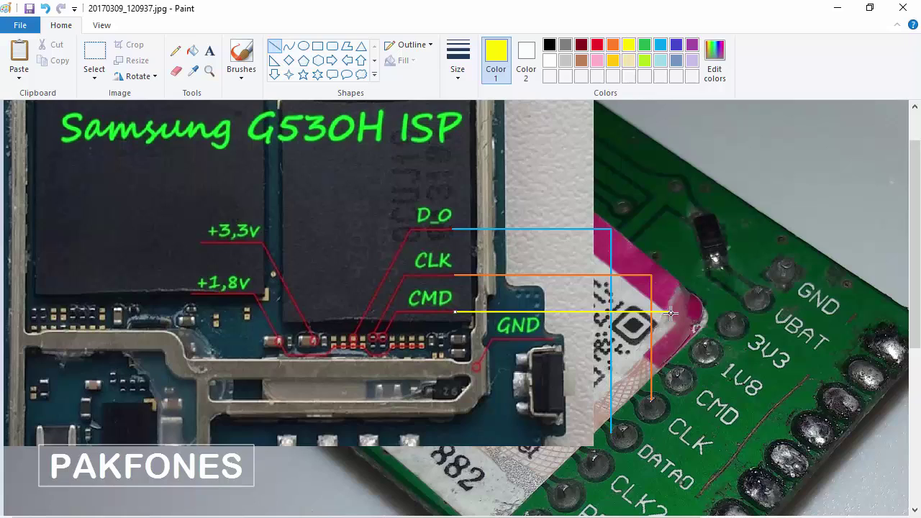
pyautogui.click(677, 371)
pyautogui.moveTo(677, 371); pyautogui.dragTo(674, 311)
pyautogui.moveTo(684, 310); pyautogui.dragTo(685, 311)
pyautogui.hotkey('ctrl', 'z')
pyautogui.moveTo(675, 373); pyautogui.dragTo(672, 313)
pyautogui.hotkey('ctrl', 'z')
pyautogui.moveTo(675, 375); pyautogui.dragTo(675, 311)
# Close the corner of the yellow CMD connection with a short horizontal line joining its two segments.
pyautogui.scroll(1, 694, 306)
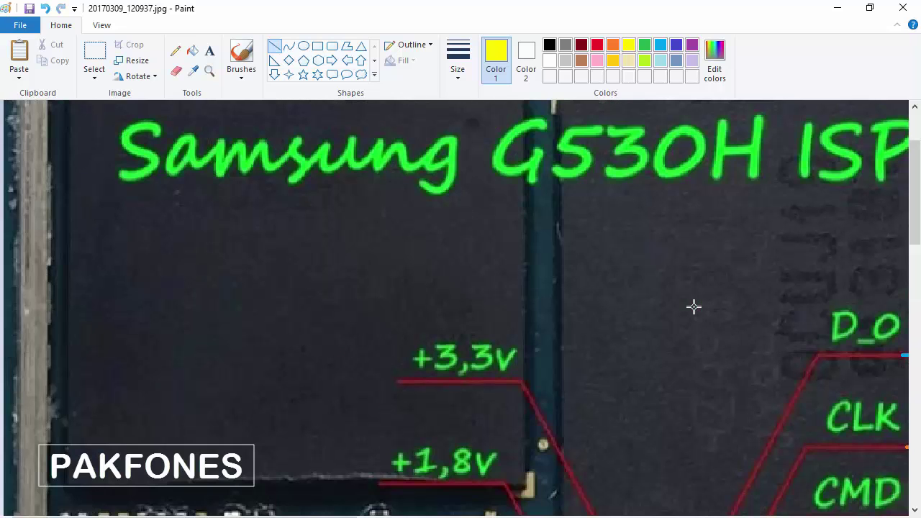
pyautogui.moveTo(315, 512); pyautogui.dragTo(555, 512)
pyautogui.moveTo(915, 235); pyautogui.dragTo(916, 285)
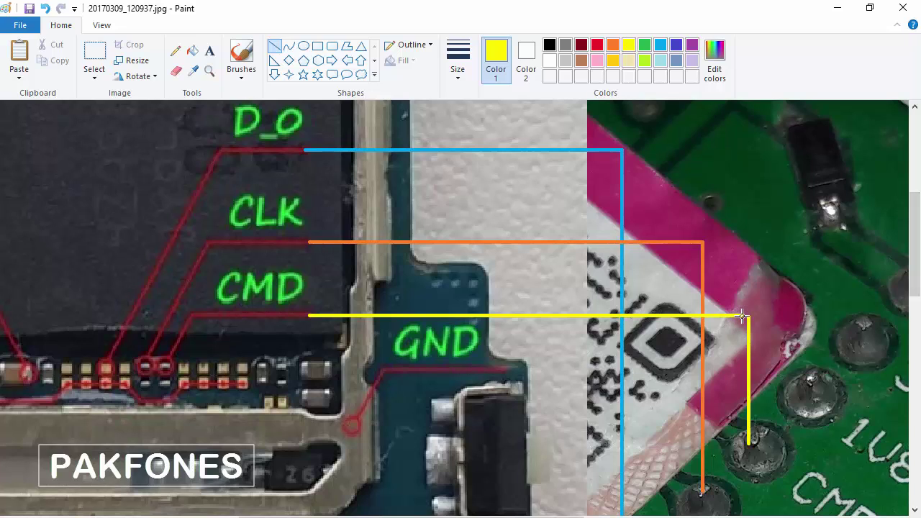
pyautogui.moveTo(743, 316); pyautogui.dragTo(748, 315)
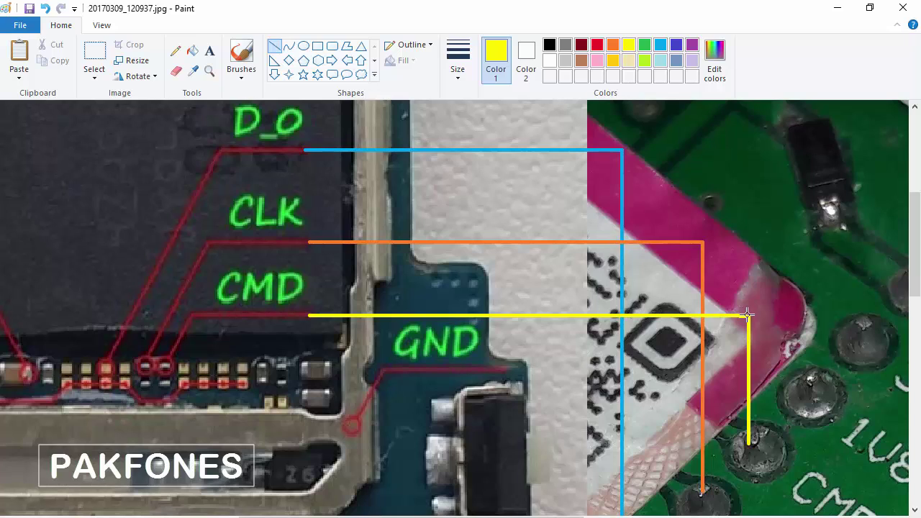
pyautogui.click(781, 369)
pyautogui.hotkey('ctrl', 'z')
pyautogui.moveTo(741, 316); pyautogui.dragTo(749, 316)
pyautogui.click(780, 348)
pyautogui.moveTo(733, 315); pyautogui.dragTo(751, 316)
pyautogui.click(773, 344)
# Draw a black connection from the adapter's GND pad straight up and across to the phone board's metal frame.
pyautogui.keyDown('ctrl'); pyautogui.scroll(-1, 761, 312); pyautogui.keyUp('ctrl')
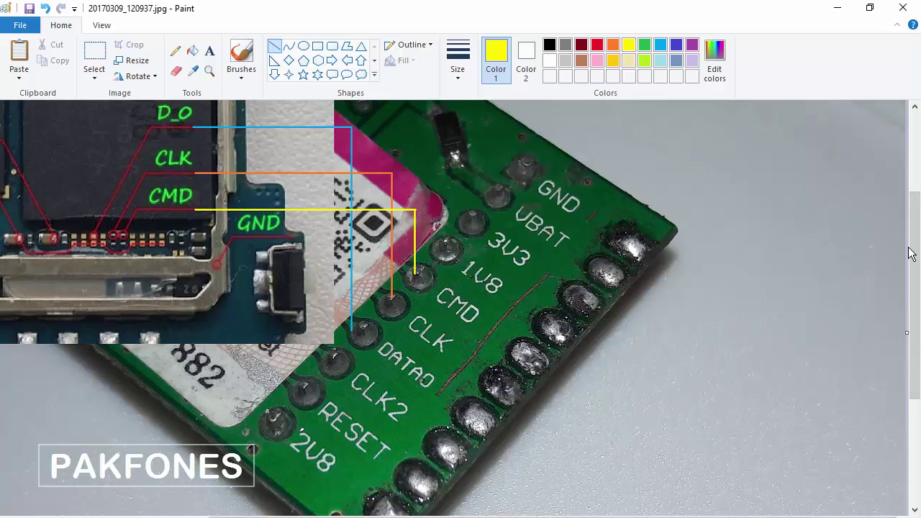
pyautogui.moveTo(912, 252); pyautogui.dragTo(918, 204)
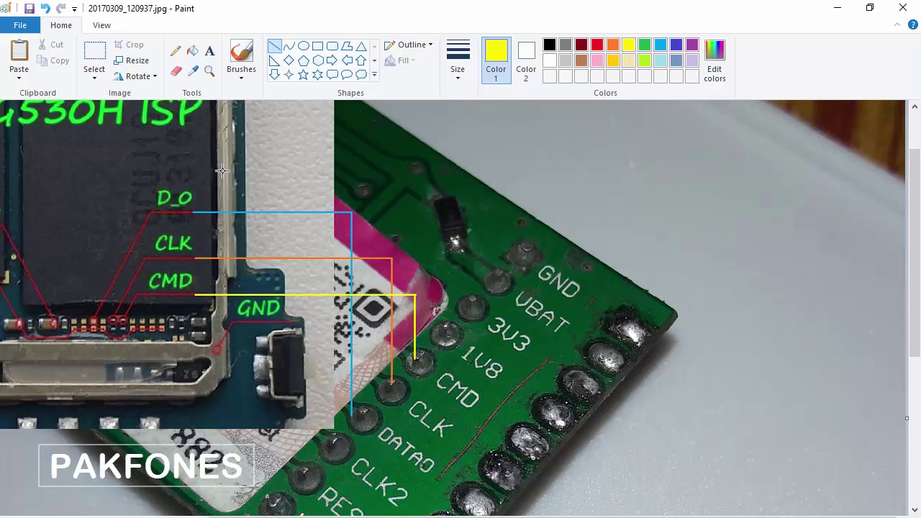
pyautogui.click(550, 46)
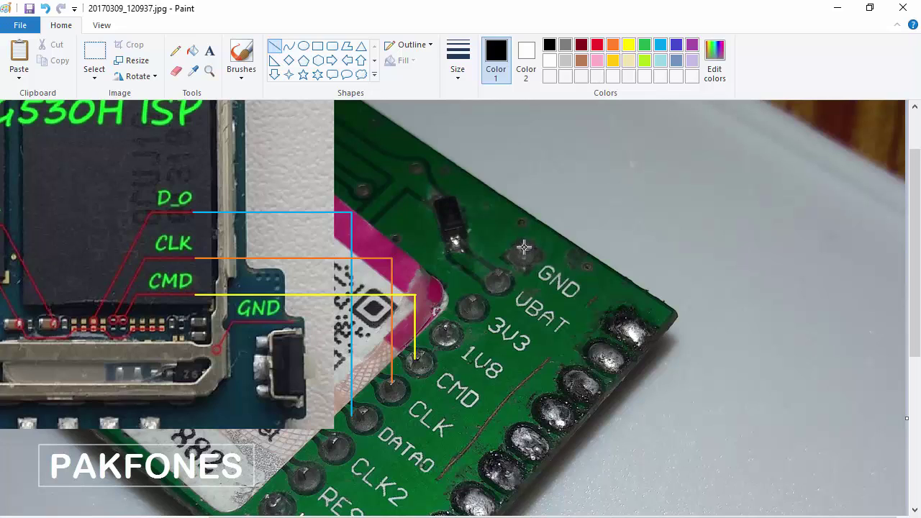
pyautogui.moveTo(524, 247)
pyautogui.mouseDown()
pyautogui.moveTo(510, 168)
pyautogui.moveTo(526, 170)
pyautogui.moveTo(533, 185)
pyautogui.moveTo(527, 156)
pyautogui.moveTo(527, 173)
pyautogui.moveTo(224, 170)
pyautogui.mouseUp()
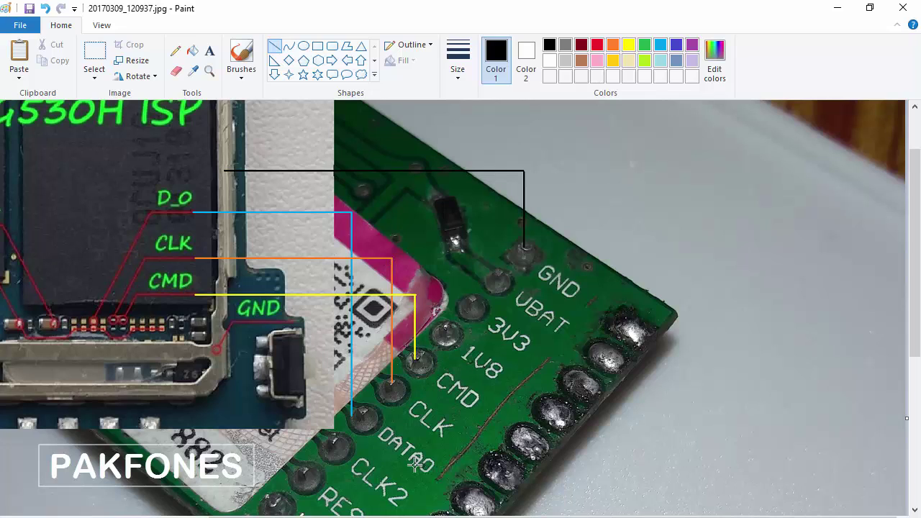
# Draw red lines from the outer end of the +3,3v label's line upward and across to the adapter board.
pyautogui.scroll(-2, 373, 358)
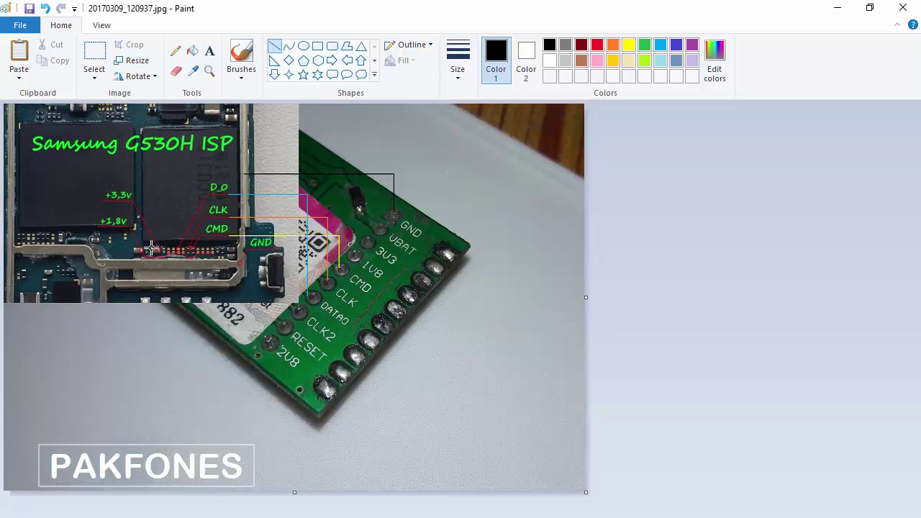
pyautogui.scroll(2, 149, 248)
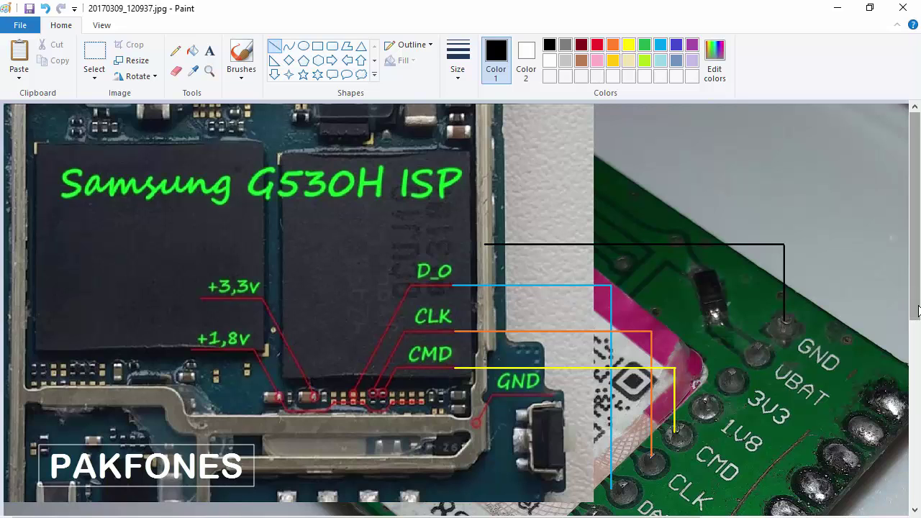
pyautogui.moveTo(918, 310); pyautogui.dragTo(918, 362)
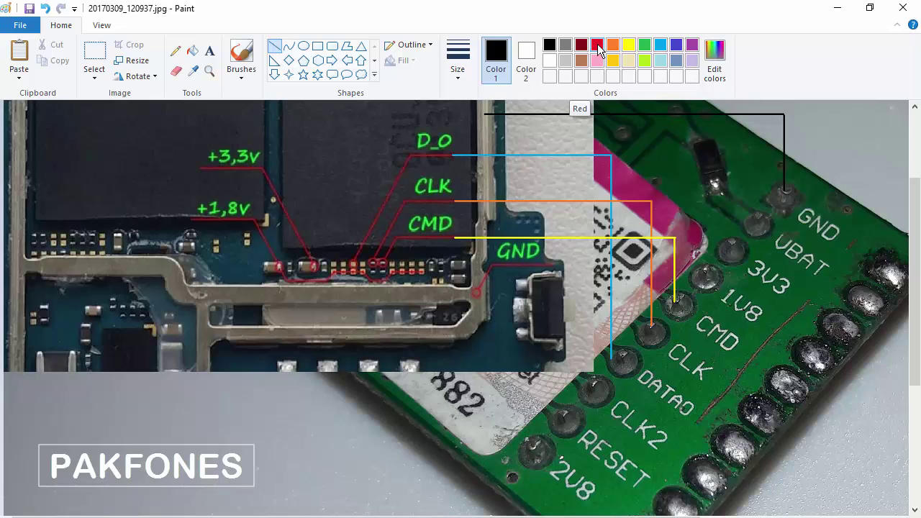
pyautogui.click(597, 46)
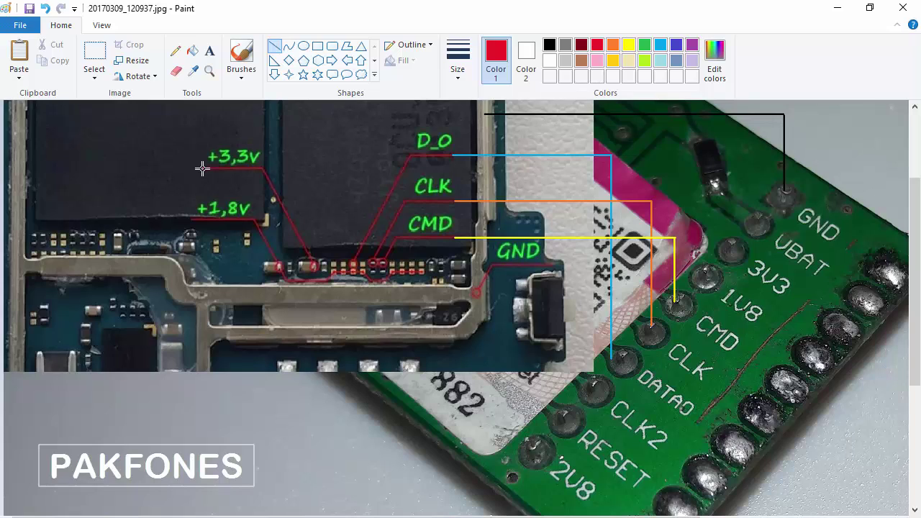
pyautogui.moveTo(202, 168)
pyautogui.mouseDown()
pyautogui.moveTo(206, 128)
pyautogui.moveTo(202, 138)
pyautogui.mouseUp()
pyautogui.press('Escape')
pyautogui.click(243, 139)
pyautogui.moveTo(202, 140)
pyautogui.mouseDown()
pyautogui.moveTo(550, 132)
pyautogui.moveTo(708, 140)
pyautogui.mouseUp()
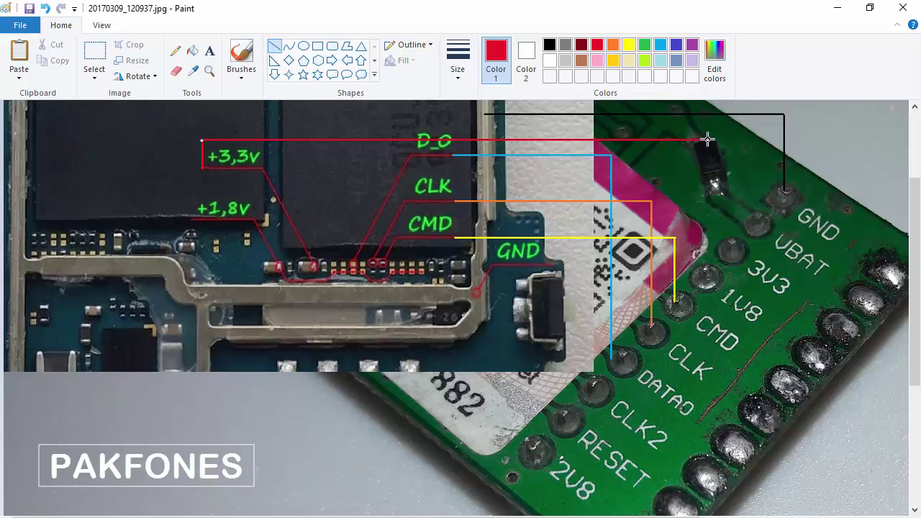
# Complete the red +3,3v connection with a vertical line at the 3V3 pad and extend the horizontal line to meet it.
pyautogui.click(728, 243)
pyautogui.moveTo(729, 243); pyautogui.dragTo(710, 140)
pyautogui.click(708, 139)
pyautogui.moveTo(708, 140); pyautogui.dragTo(729, 139)
pyautogui.click(759, 205)
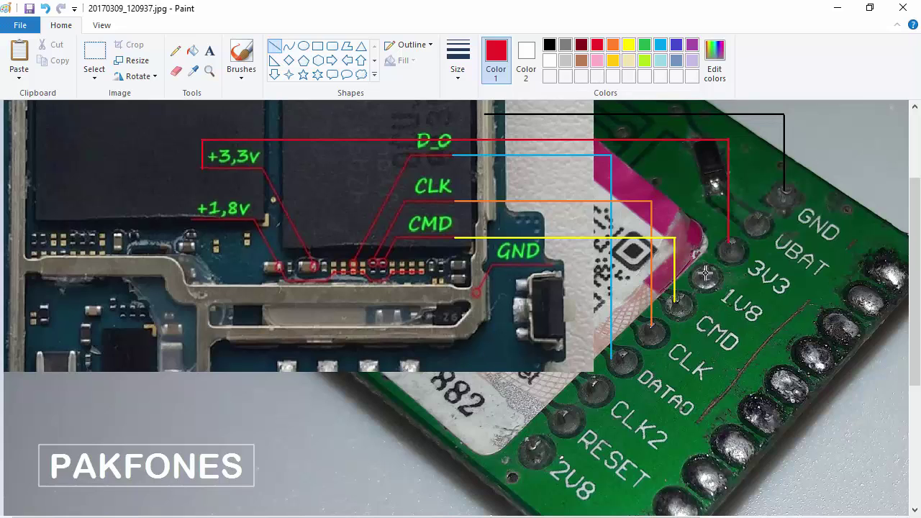
# Draw a red connection from the adapter's 1V8 pad down, across below the pinout image and up to the +1,8v label's line.
pyautogui.moveTo(705, 272)
pyautogui.mouseDown()
pyautogui.moveTo(727, 392)
pyautogui.moveTo(719, 430)
pyautogui.moveTo(710, 419)
pyautogui.moveTo(707, 432)
pyautogui.moveTo(692, 431)
pyautogui.moveTo(706, 416)
pyautogui.moveTo(384, 412)
pyautogui.moveTo(193, 385)
pyautogui.moveTo(192, 418)
pyautogui.mouseUp()
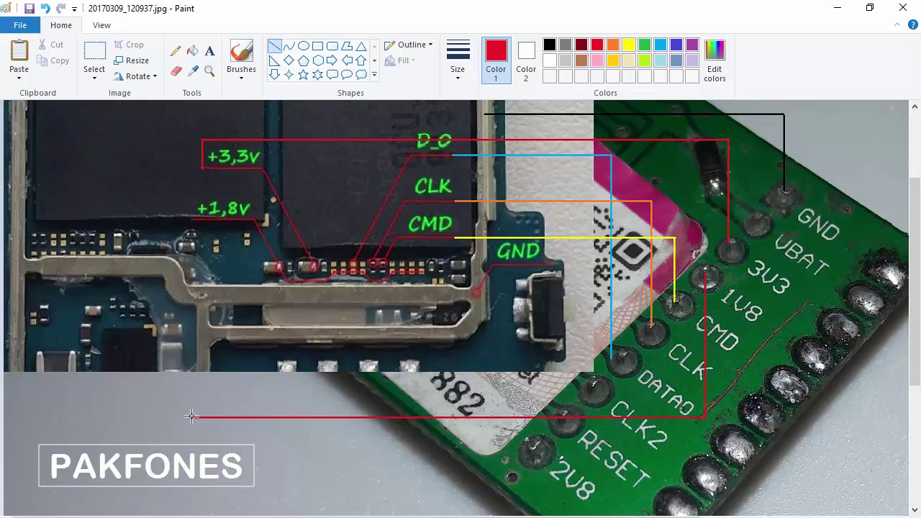
pyautogui.moveTo(192, 415); pyautogui.dragTo(193, 221)
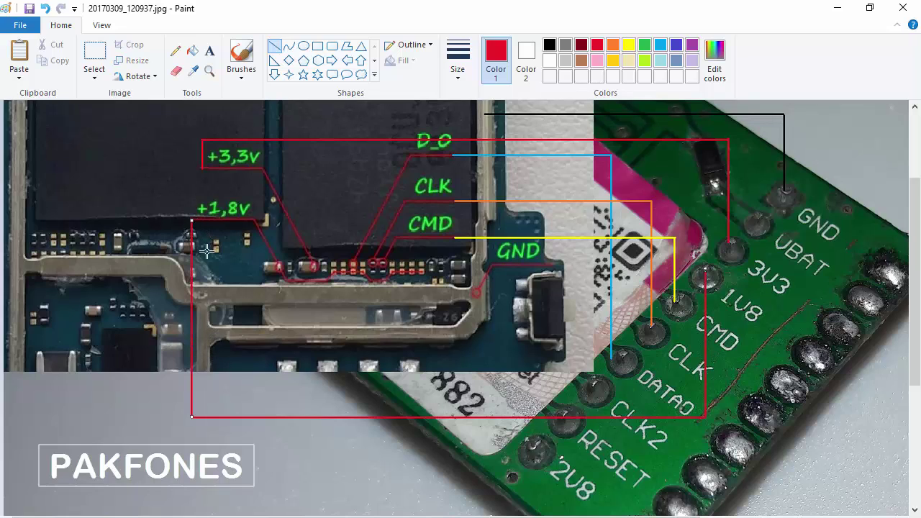
pyautogui.click(227, 495)
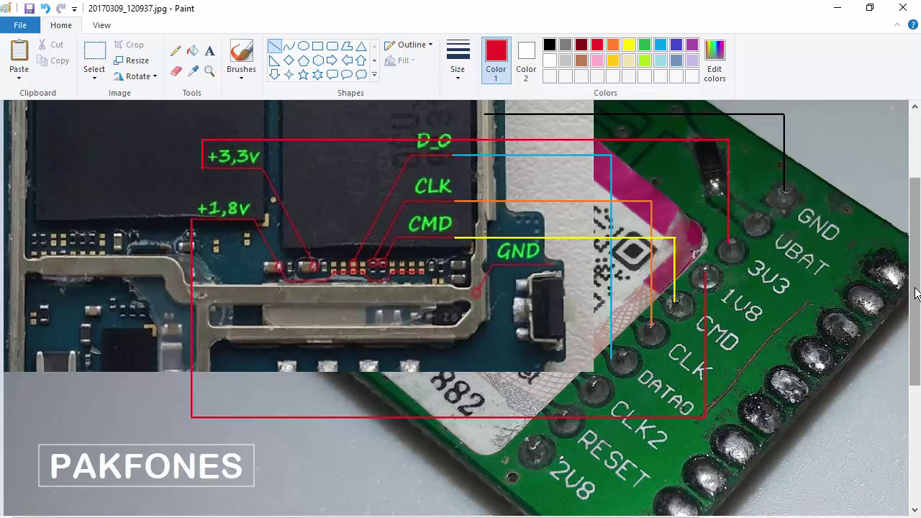
# Draw a tiny oval with a black solid outline and solid color fill where the black line meets the GND pad.
pyautogui.moveTo(918, 270); pyautogui.dragTo(918, 254)
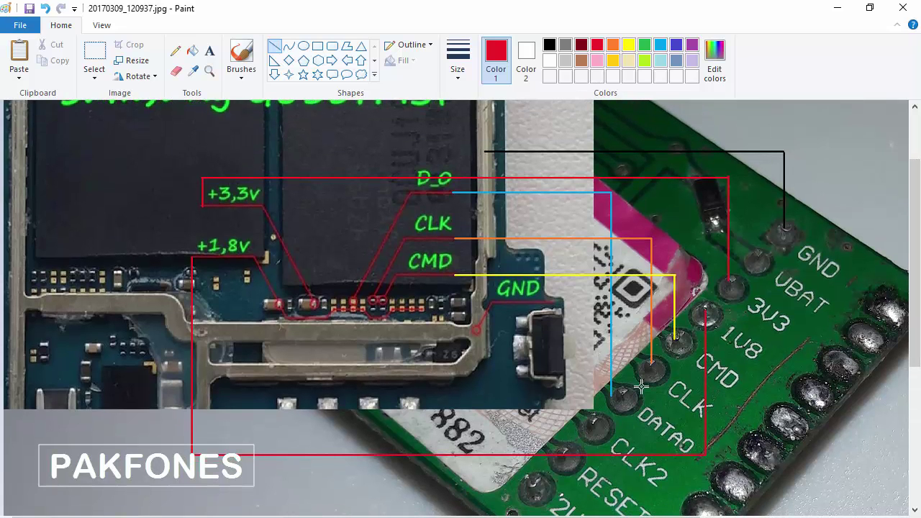
pyautogui.click(307, 48)
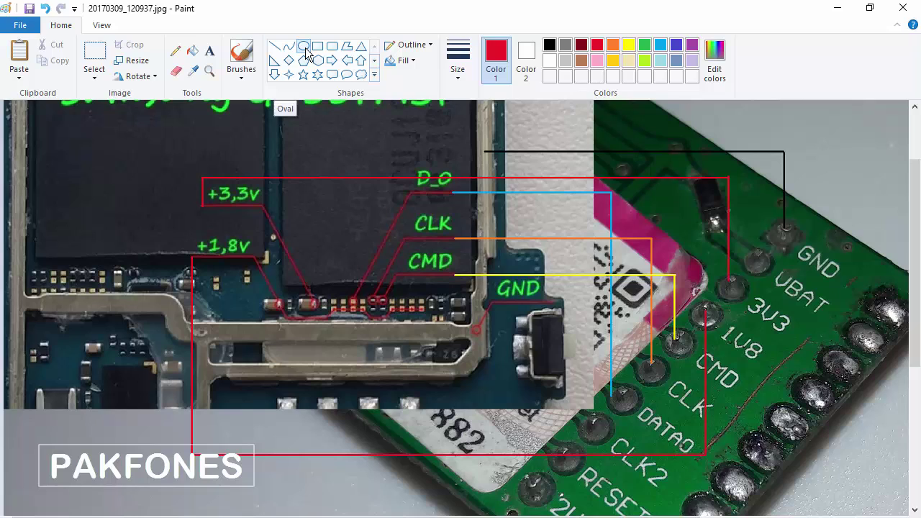
pyautogui.click(312, 51)
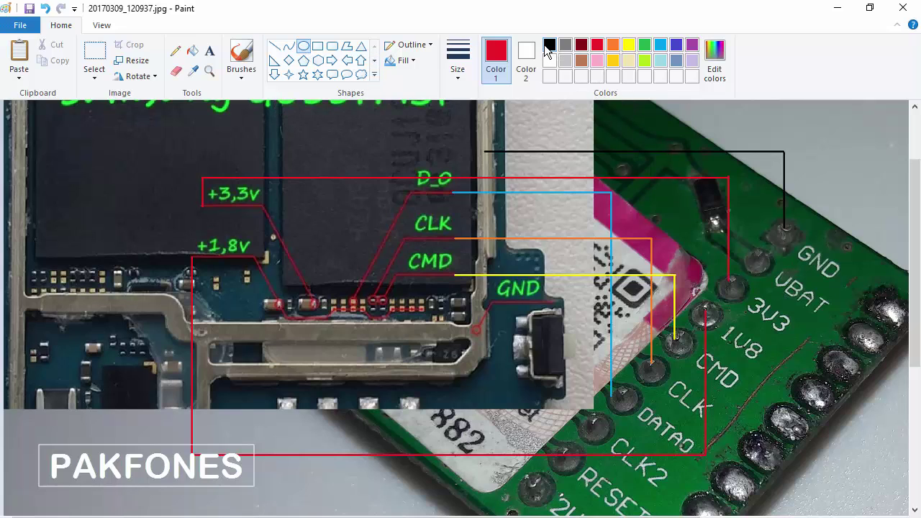
pyautogui.click(549, 48)
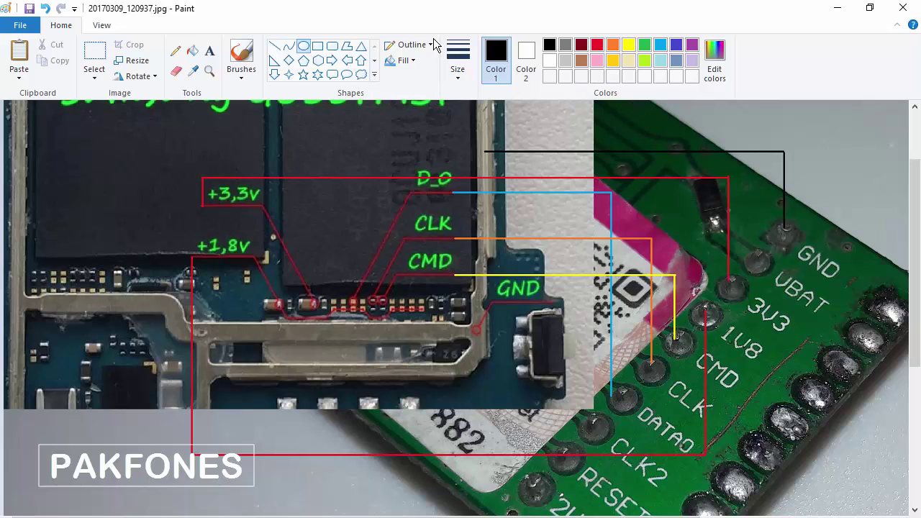
pyautogui.click(415, 47)
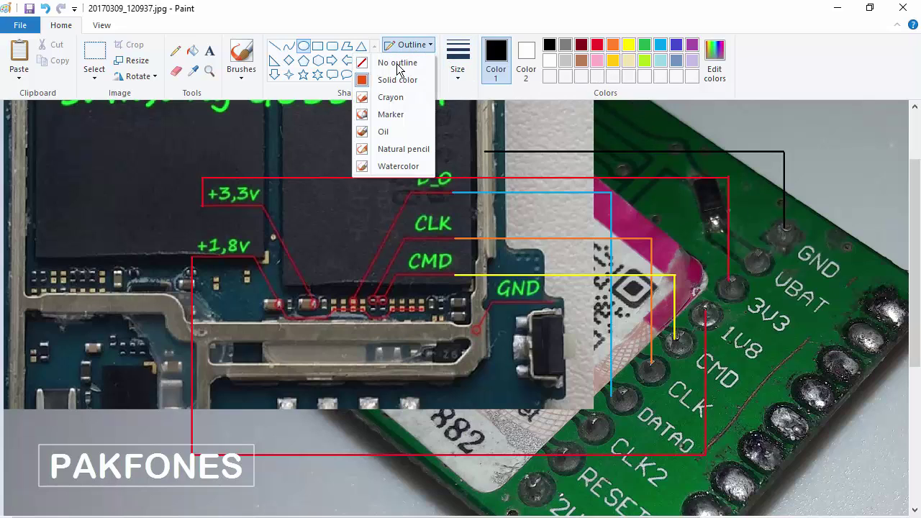
pyautogui.click(405, 80)
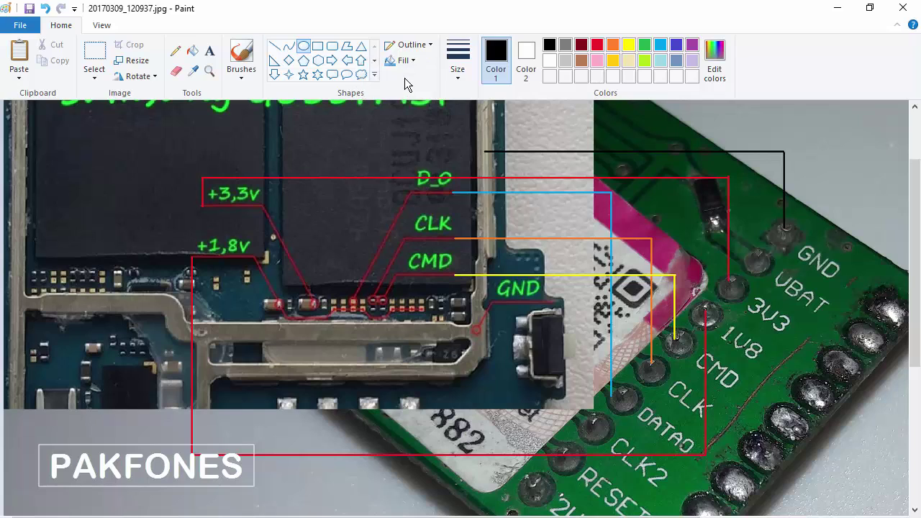
pyautogui.click(406, 62)
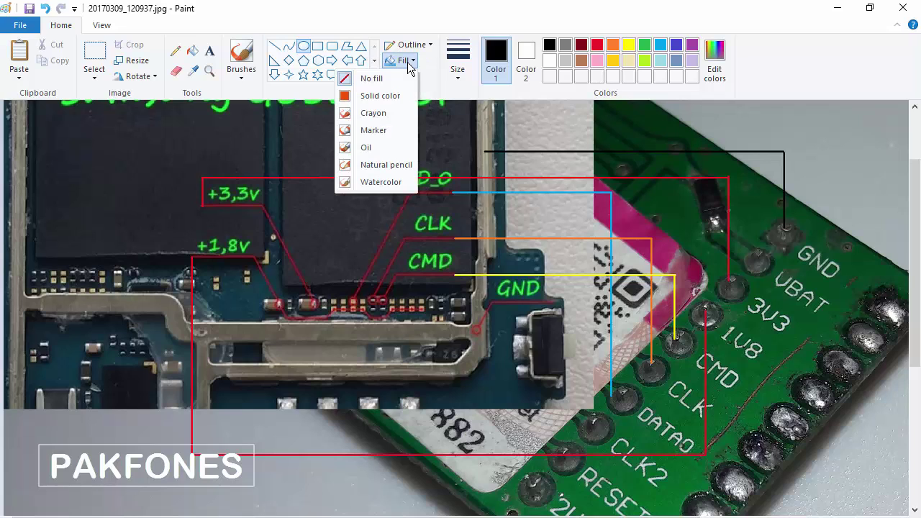
pyautogui.click(379, 97)
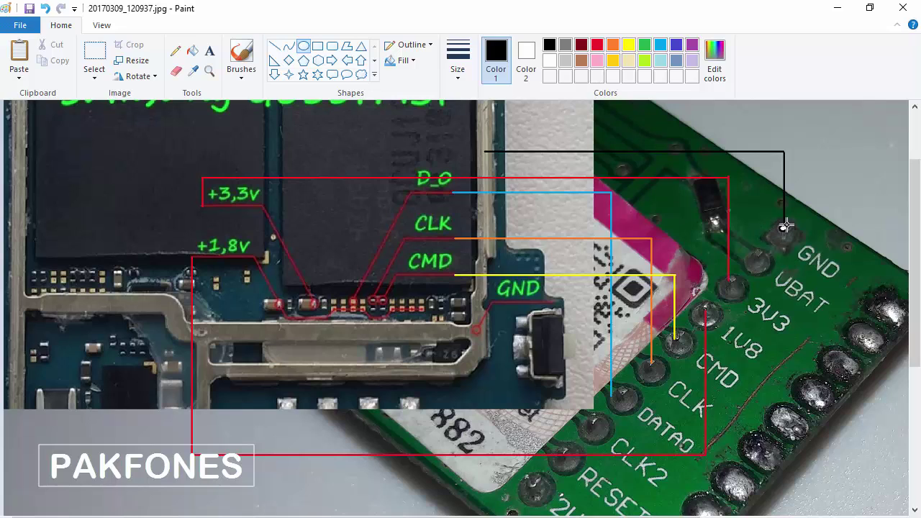
pyautogui.moveTo(787, 227); pyautogui.dragTo(787, 230)
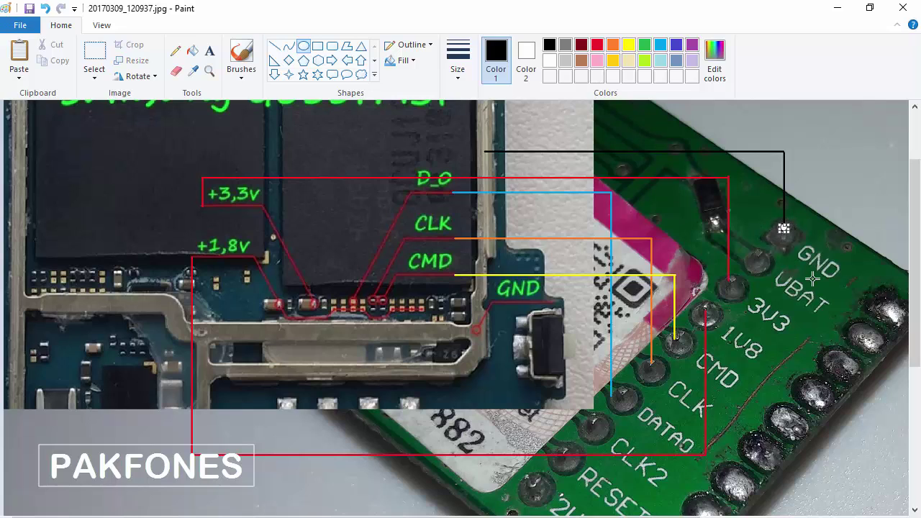
# Redraw the small oval at the GND pad with both its outline and its fill in black.
pyautogui.click(754, 257)
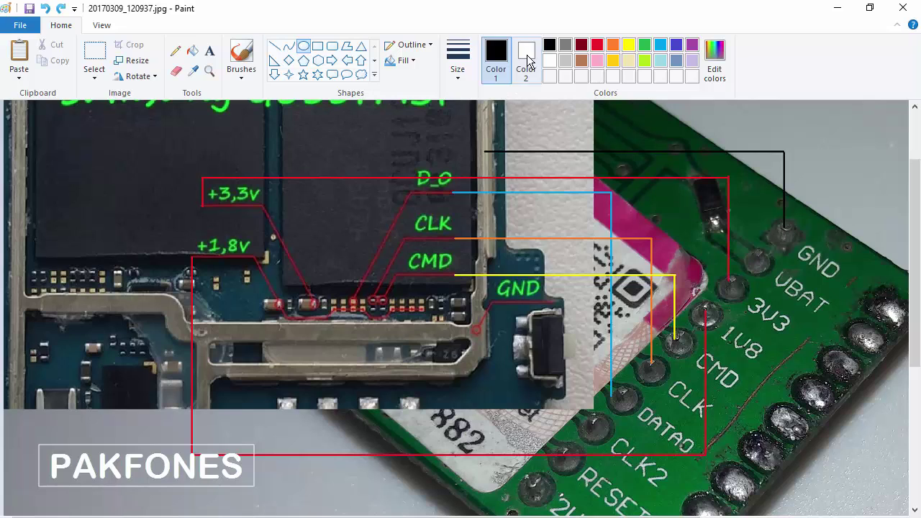
pyautogui.click(527, 56)
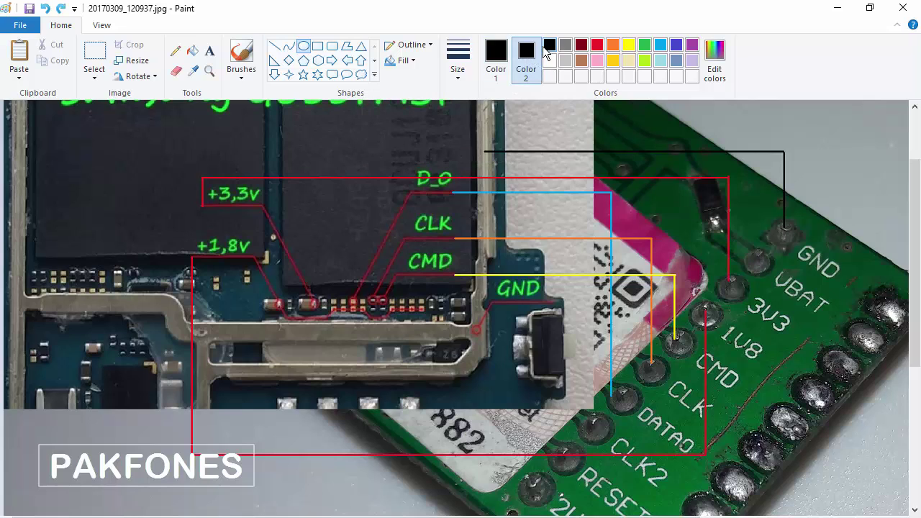
pyautogui.click(549, 45)
pyautogui.moveTo(788, 225); pyautogui.dragTo(788, 232)
# Draw small red ovals with red fill where the red lines meet the 3V3 and 1V8 pads.
pyautogui.click(597, 45)
pyautogui.click(496, 59)
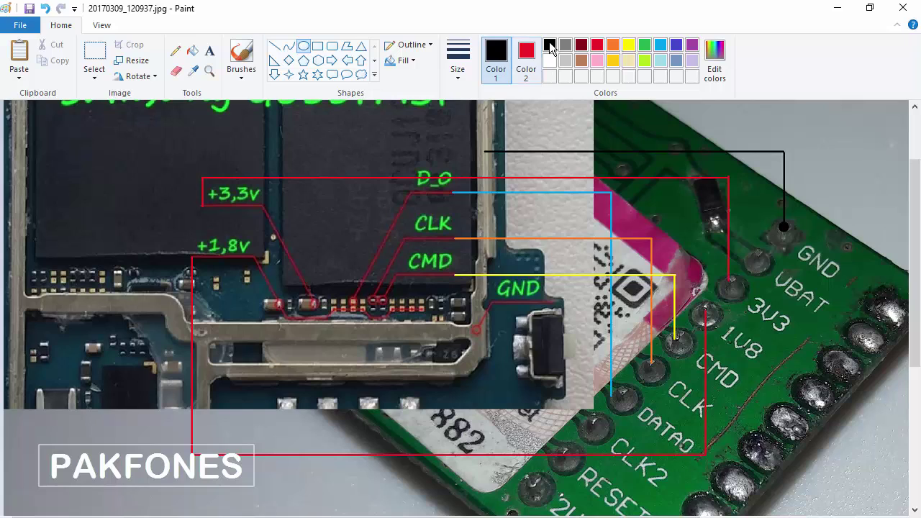
pyautogui.click(600, 46)
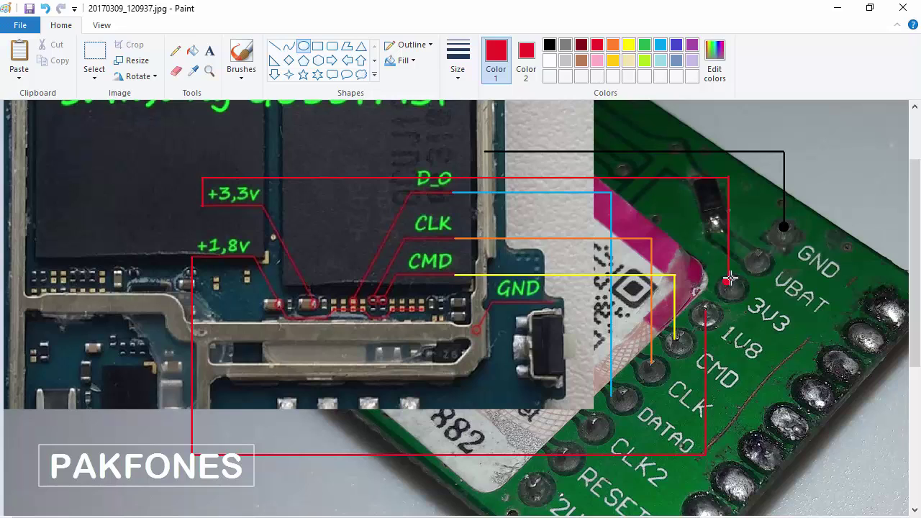
pyautogui.moveTo(734, 276); pyautogui.dragTo(735, 277)
pyautogui.moveTo(702, 312); pyautogui.dragTo(705, 314)
# Draw a small yellow-filled oval where the yellow line meets the CMD pad.
pyautogui.click(628, 46)
pyautogui.click(524, 54)
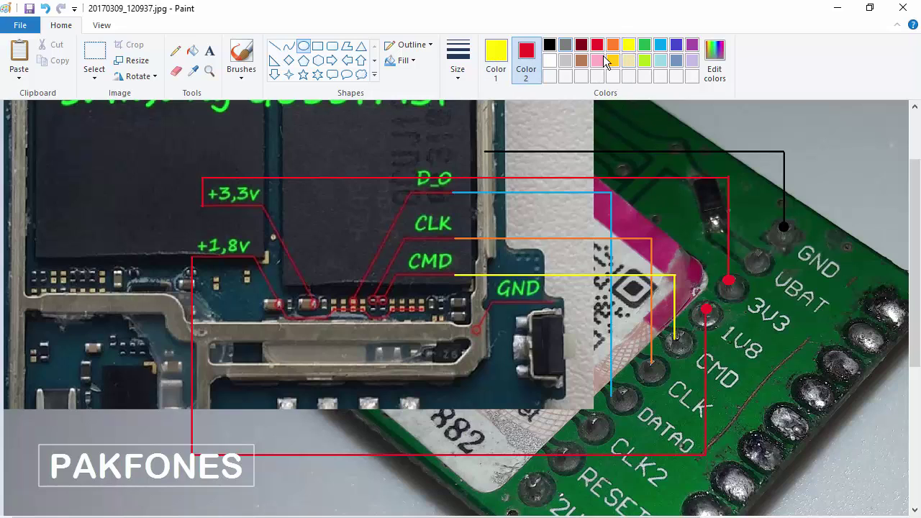
pyautogui.click(629, 48)
pyautogui.moveTo(671, 333); pyautogui.dragTo(682, 344)
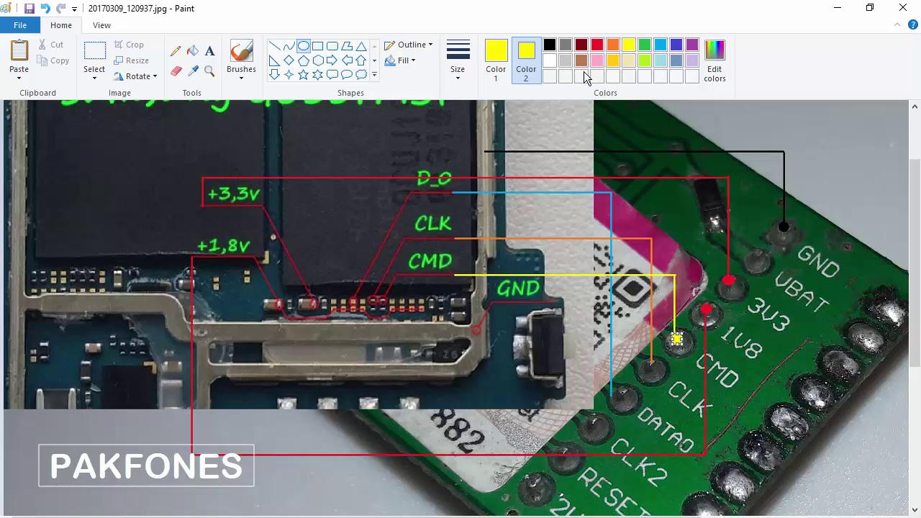
# Try to mark the CLK pad with an orange-filled oval, and undo the latest marks.
pyautogui.click(613, 45)
pyautogui.click(500, 54)
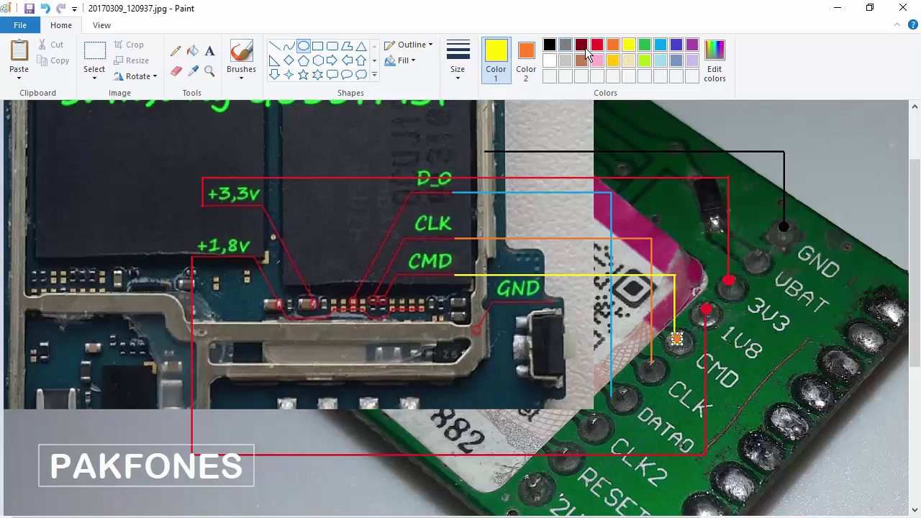
pyautogui.click(613, 45)
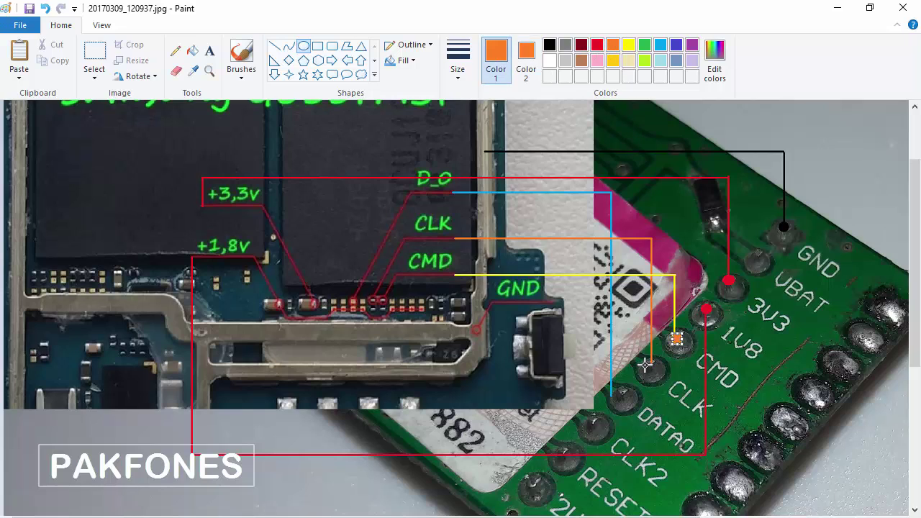
pyautogui.click(647, 365)
pyautogui.moveTo(653, 359); pyautogui.dragTo(653, 367)
pyautogui.hotkey('ctrl', 'z')
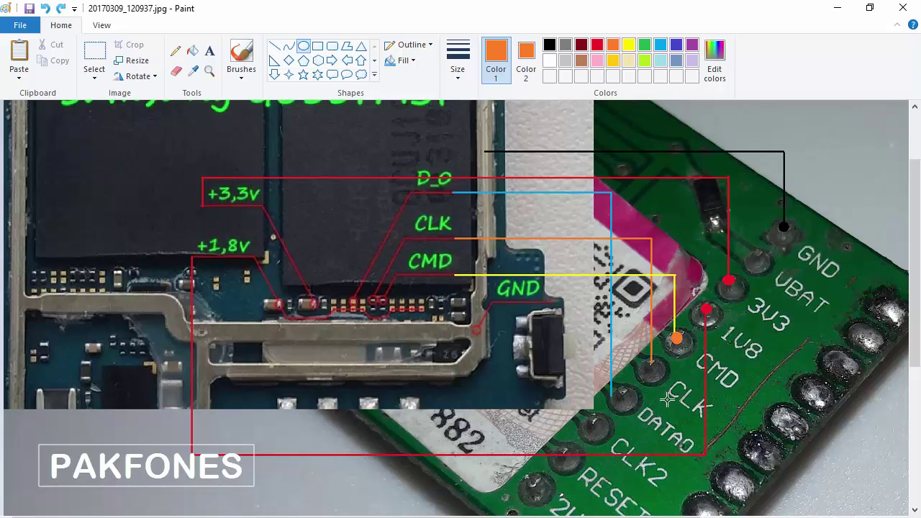
pyautogui.hotkey('ctrl', 'z')
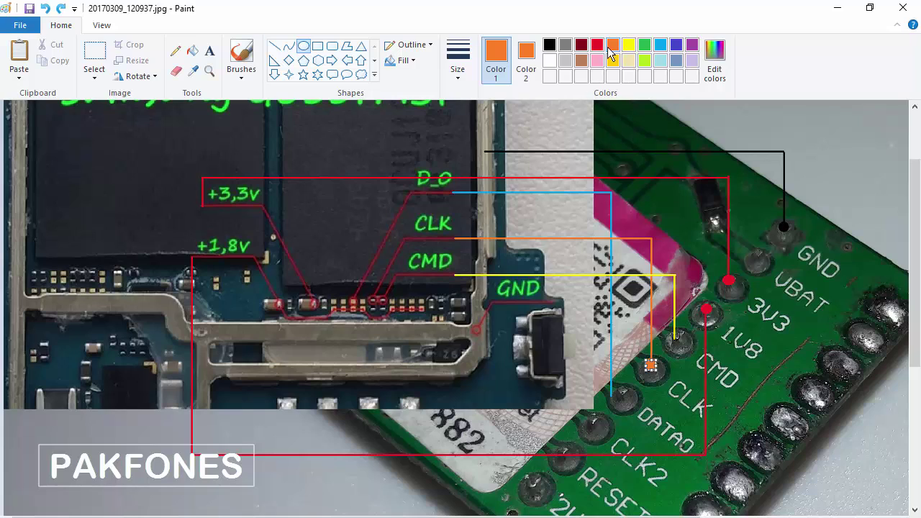
# Delete the active oval at the CLK pad and draw a yellow oval with yellow fill at the CMD pad.
pyautogui.click(628, 45)
pyautogui.click(526, 58)
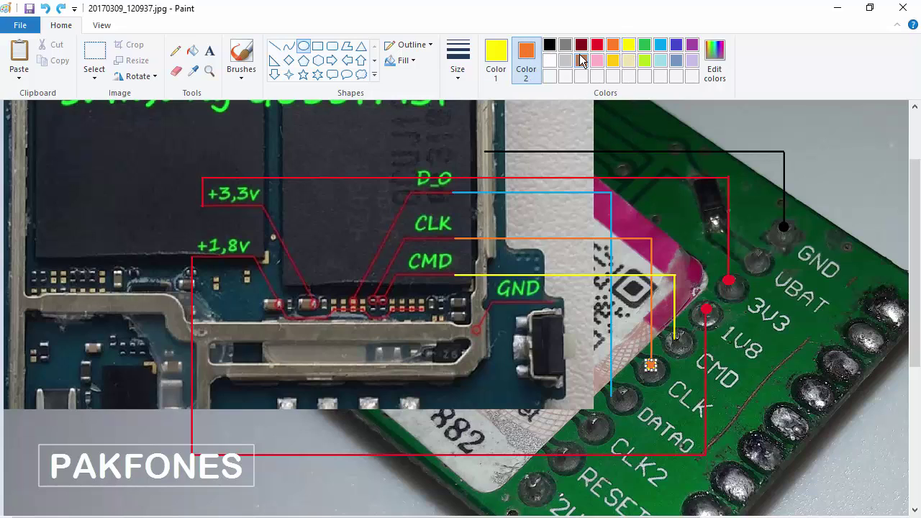
pyautogui.click(629, 45)
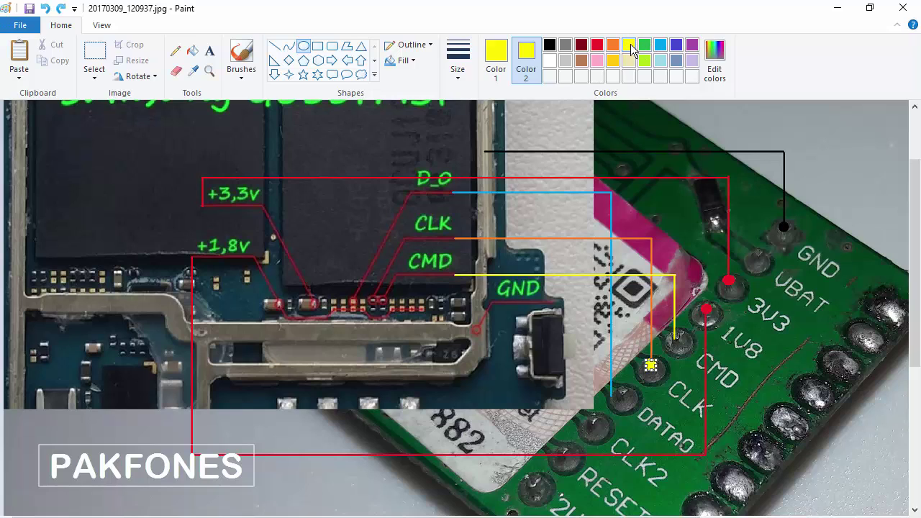
pyautogui.press('Delete')
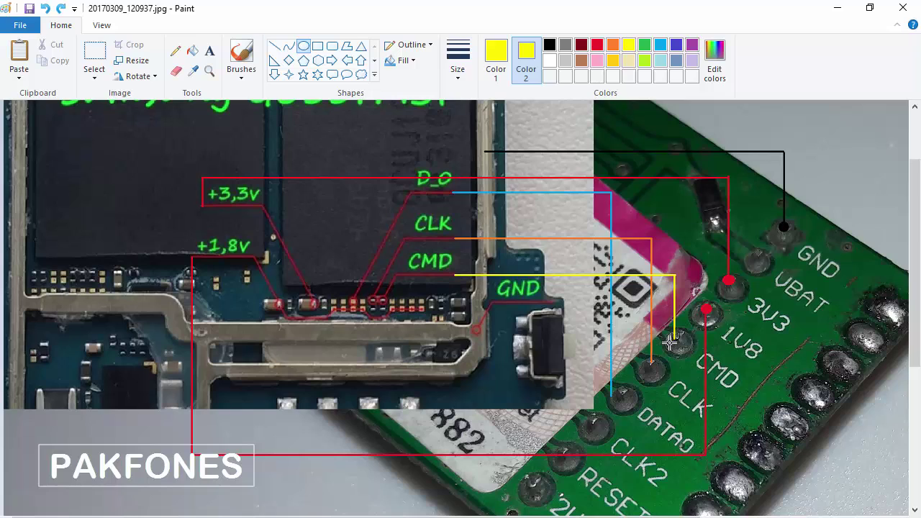
pyautogui.moveTo(670, 344); pyautogui.dragTo(676, 334)
# Mark the end of the orange line at the CLK pad with a small oval, orange in both outline and fill.
pyautogui.click(612, 45)
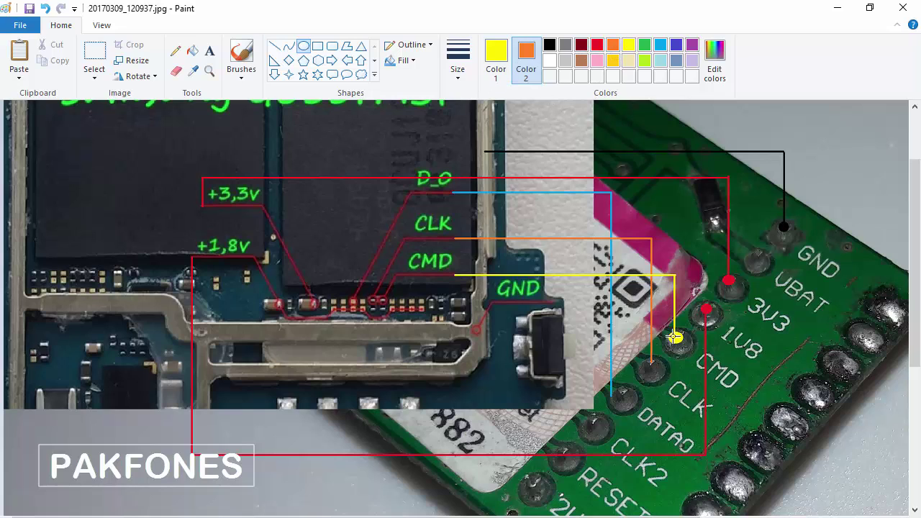
pyautogui.click(496, 63)
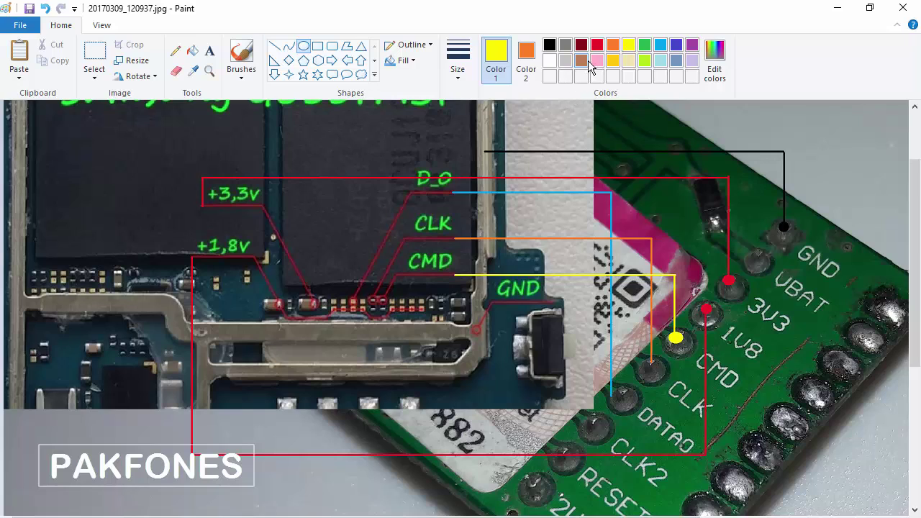
pyautogui.click(612, 47)
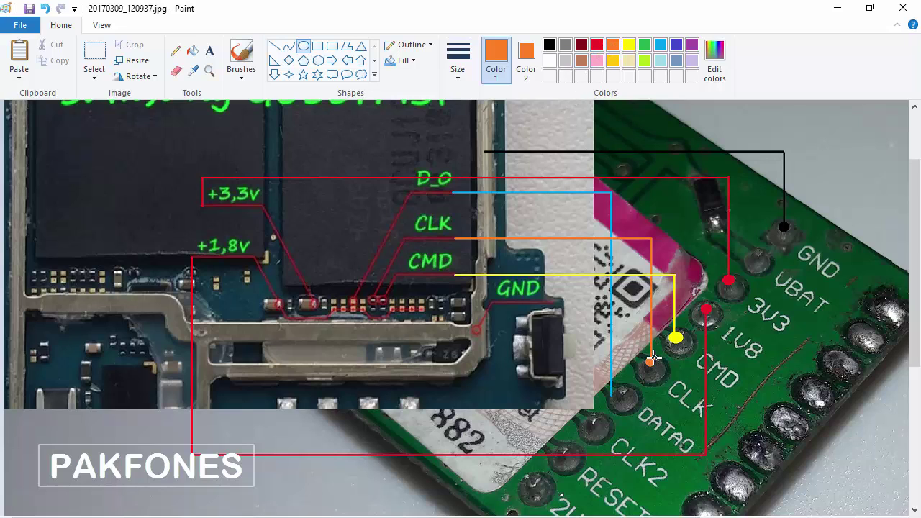
pyautogui.moveTo(653, 358); pyautogui.dragTo(653, 360)
pyautogui.click(657, 46)
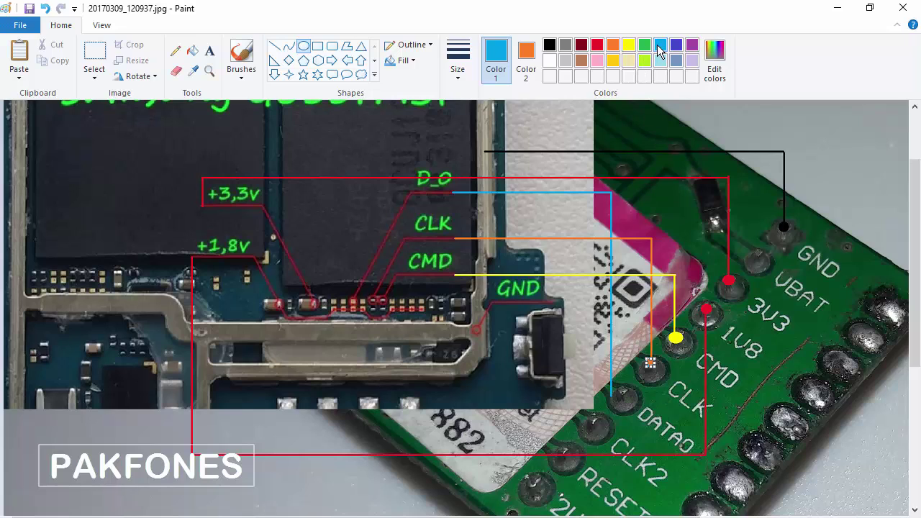
pyautogui.click(741, 433)
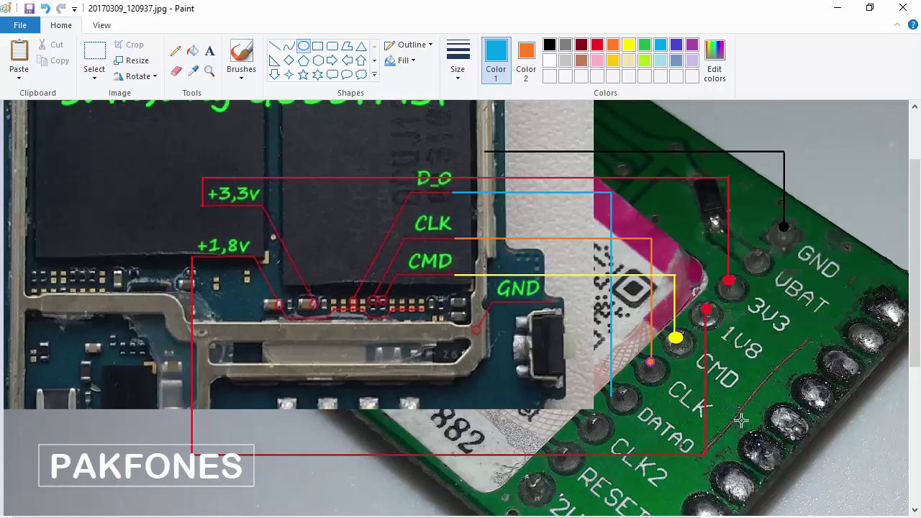
pyautogui.hotkey('ctrl', 'z')
pyautogui.click(612, 47)
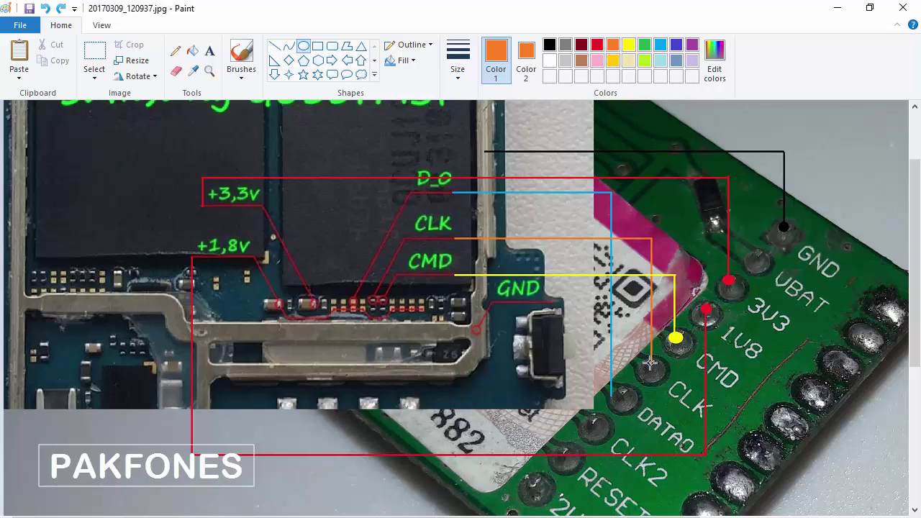
pyautogui.moveTo(655, 358); pyautogui.dragTo(657, 358)
# Draw a larger oval with light blue outline and fill where the blue line meets the DATA0 pad.
pyautogui.click(660, 46)
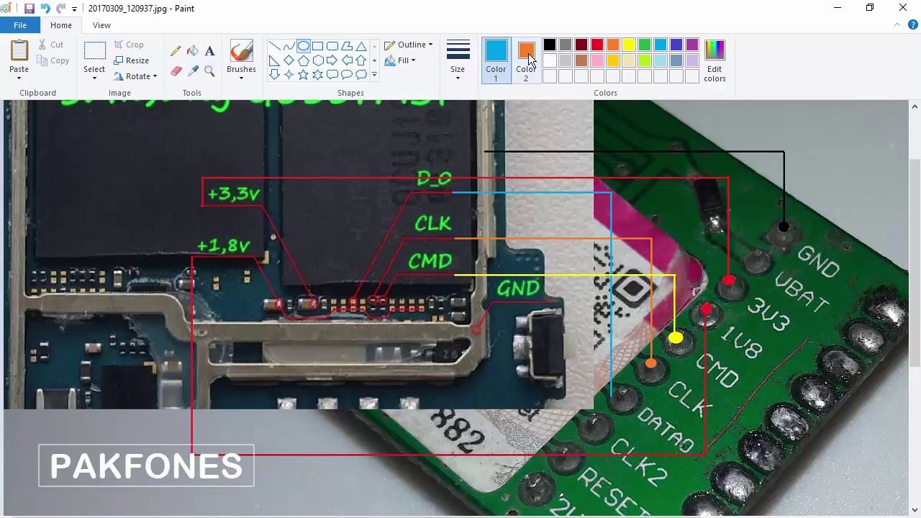
pyautogui.click(526, 58)
pyautogui.click(660, 45)
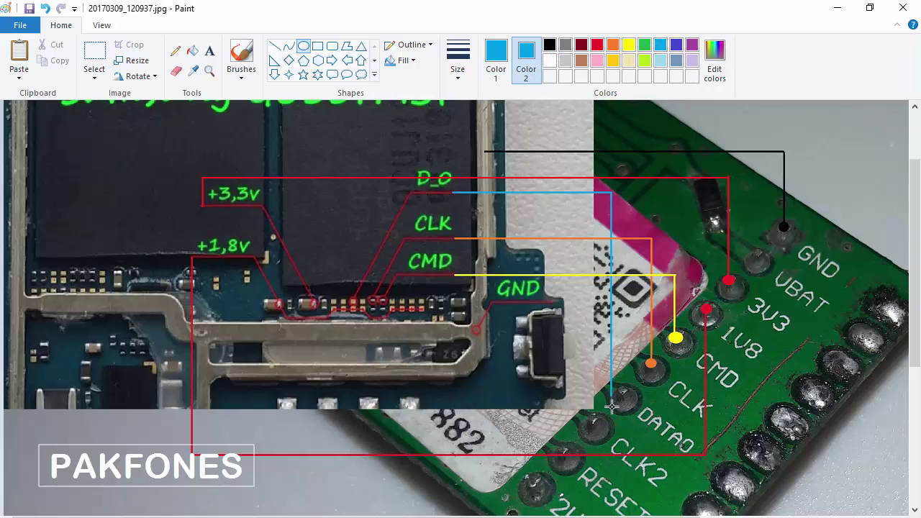
pyautogui.moveTo(611, 406); pyautogui.dragTo(632, 386)
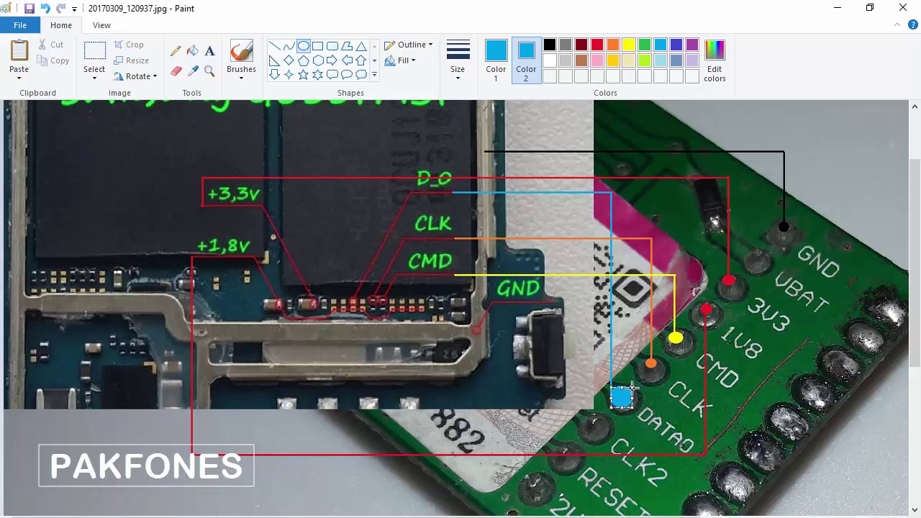
pyautogui.click(656, 408)
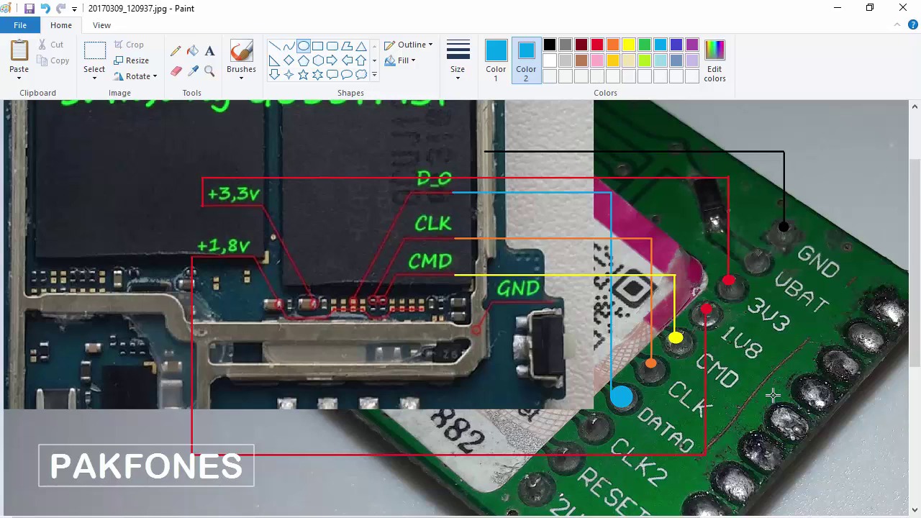
# Start saving the diagram under a new name and choose the Desktop folder Images > JTAG learning as the destination.
pyautogui.click(18, 32)
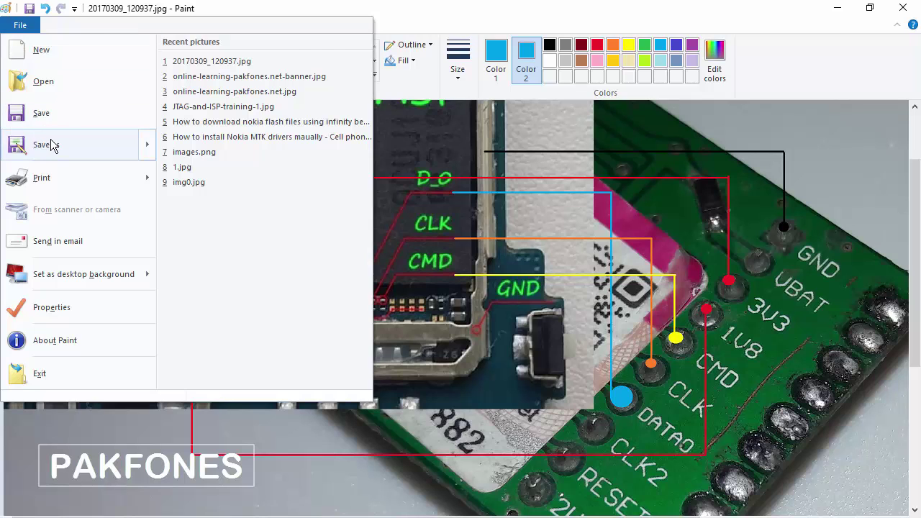
pyautogui.press('Escape')
pyautogui.press('F12')
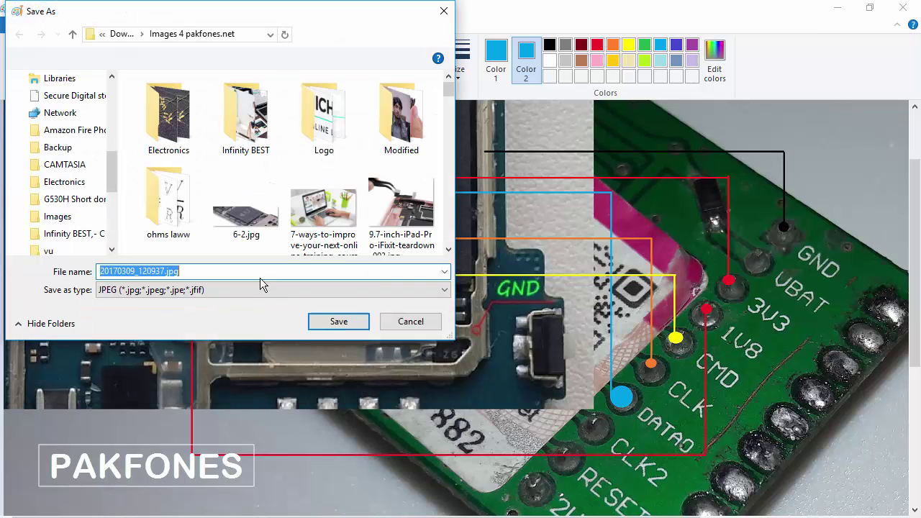
pyautogui.click(159, 271)
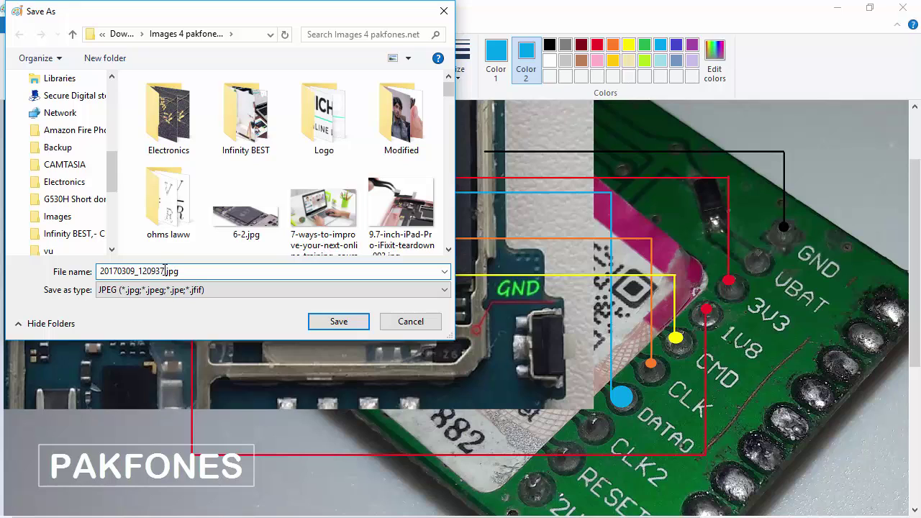
pyautogui.moveTo(162, 271); pyautogui.dragTo(78, 272)
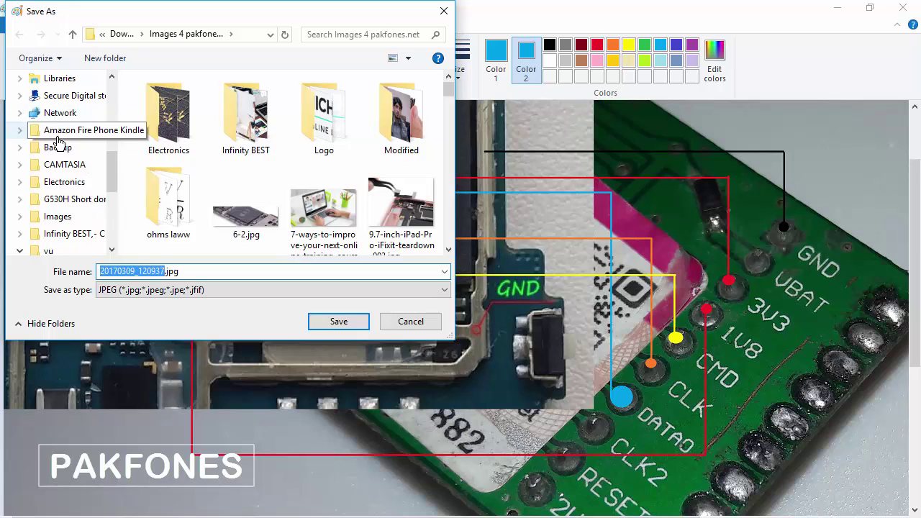
pyautogui.scroll(2, 57, 133)
pyautogui.scroll(1, 59, 141)
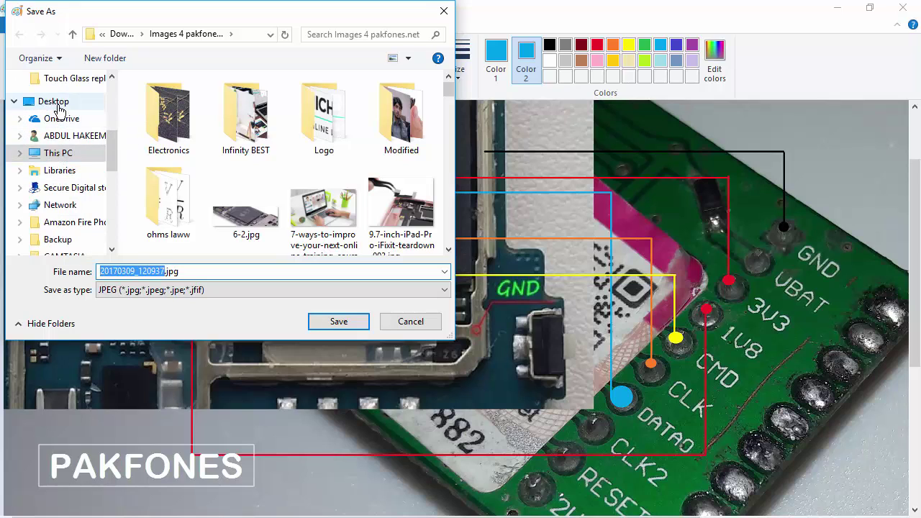
pyautogui.click(60, 104)
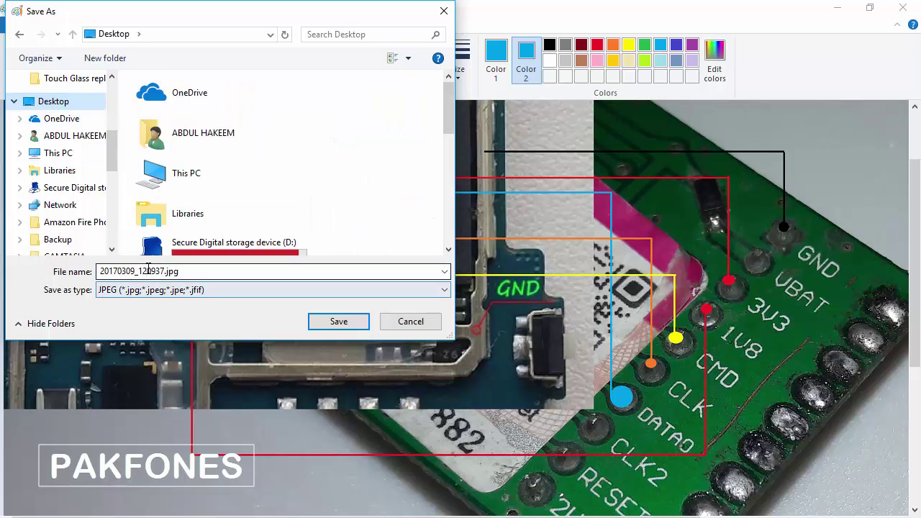
pyautogui.scroll(-5, 278, 173)
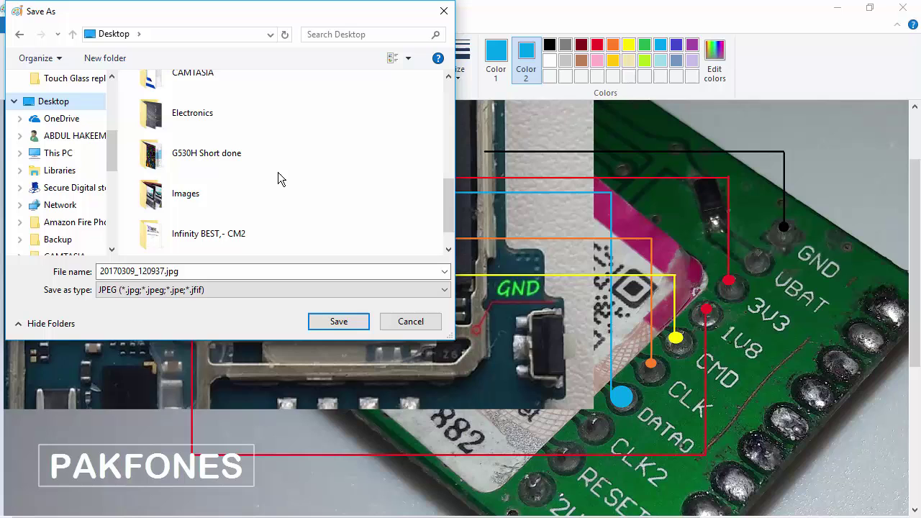
pyautogui.doubleClick(202, 191)
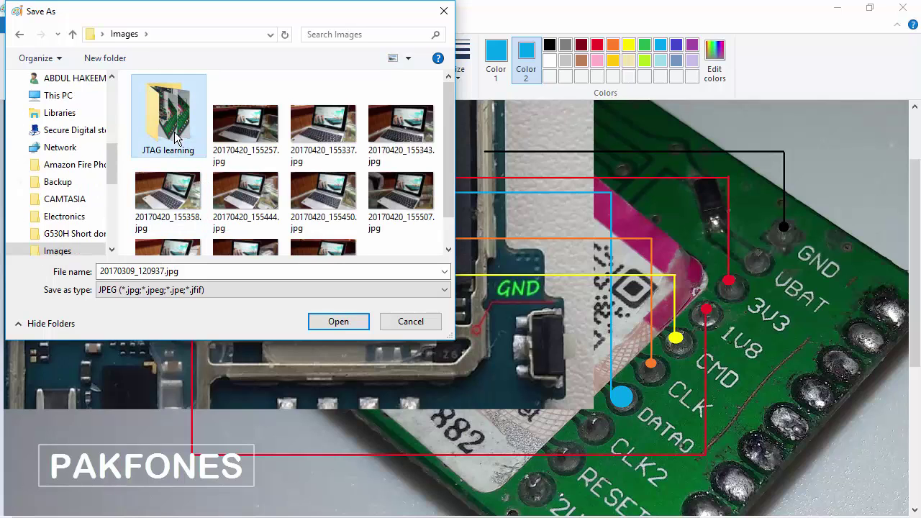
pyautogui.doubleClick(173, 129)
# Name the file new edited.jpg and save it as a JPEG.
pyautogui.click(134, 272)
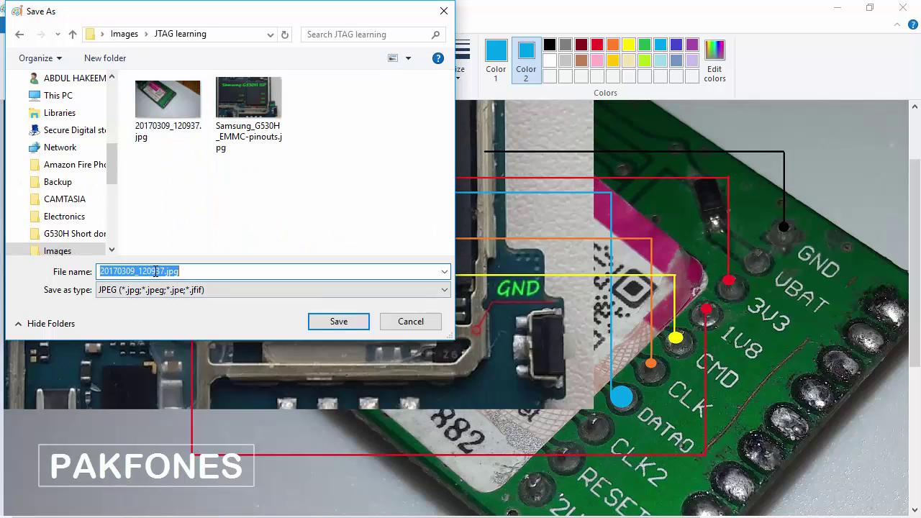
pyautogui.click(161, 270)
pyautogui.doubleClick(158, 270)
pyautogui.write('new edited')
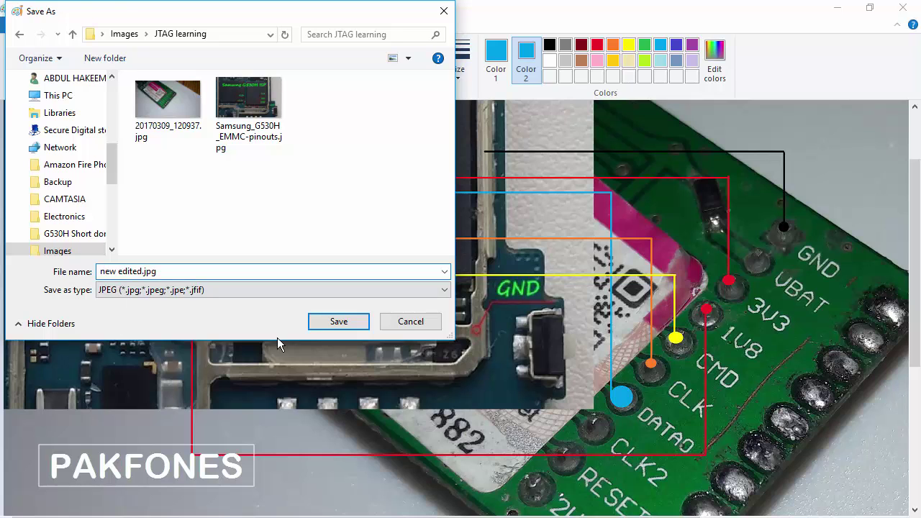
pyautogui.click(314, 321)
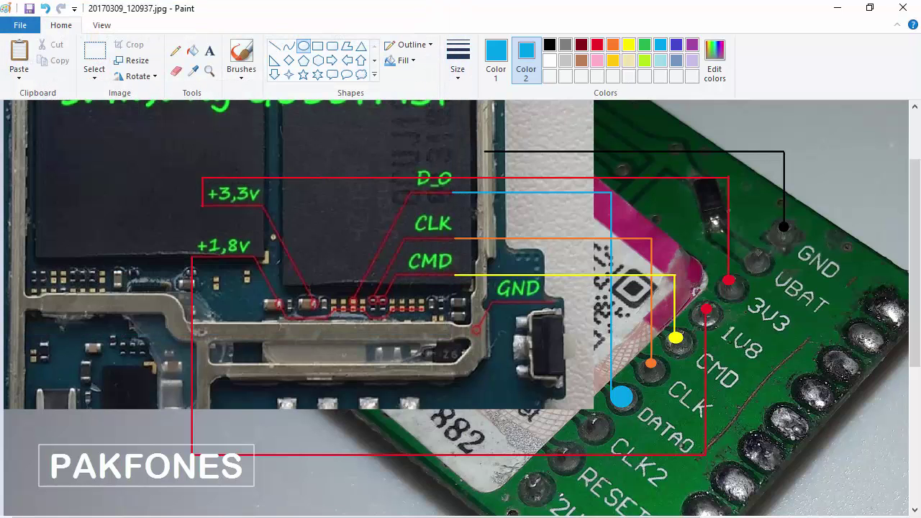
# Switch to File Explorer and open new edited.jpg from the JTAG learning folder in Photos.
pyautogui.hotkey('alt', 'Tab')
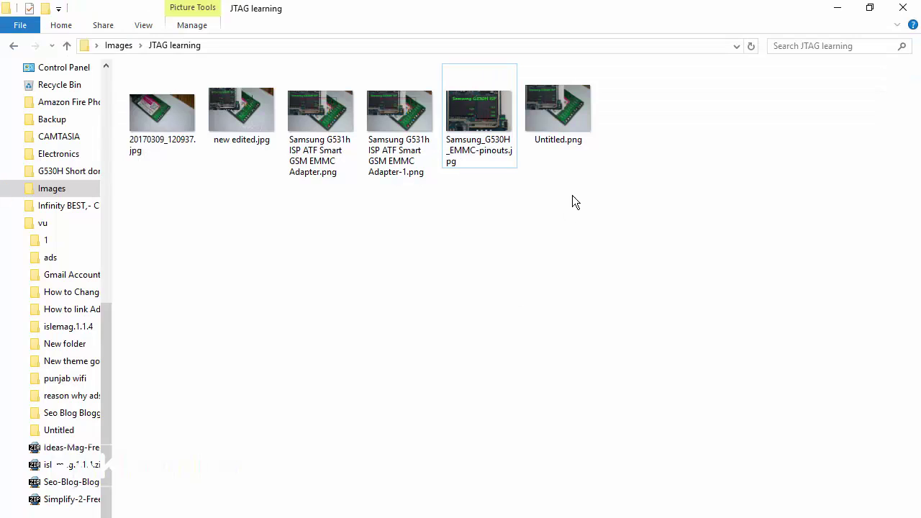
pyautogui.click(248, 136)
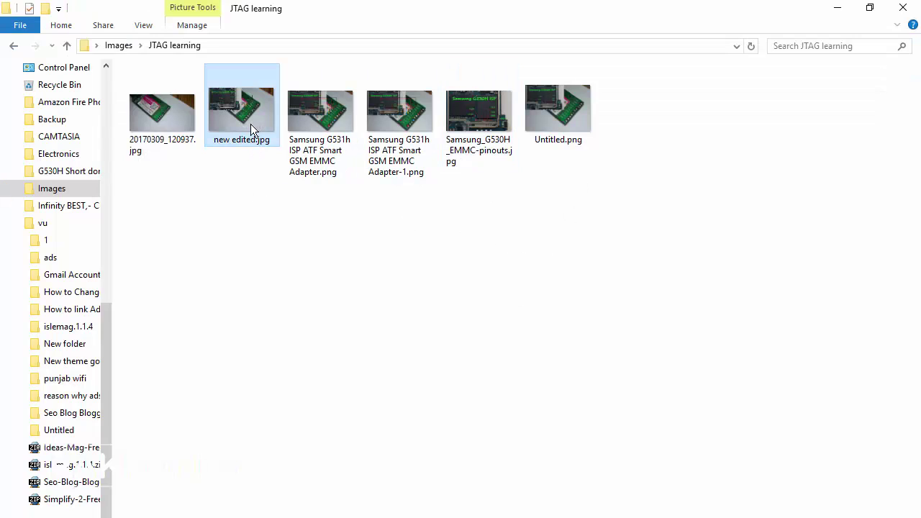
pyautogui.press('Return')
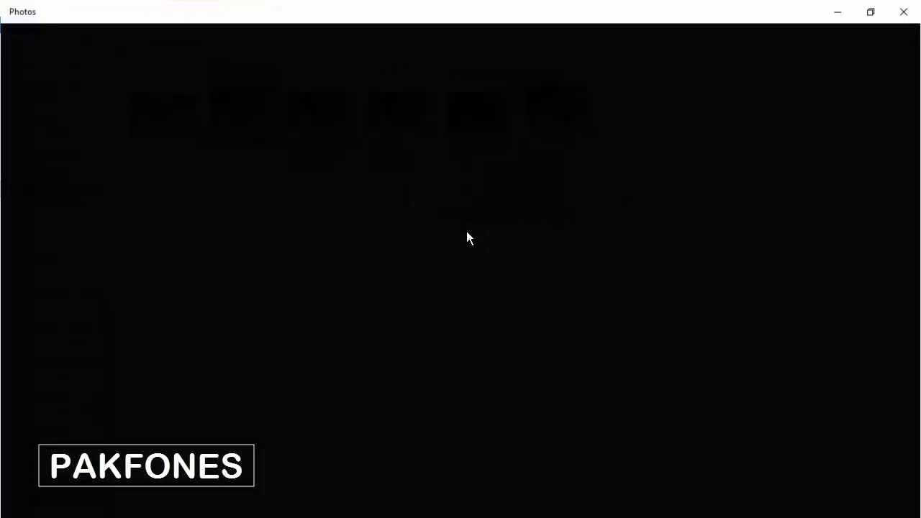